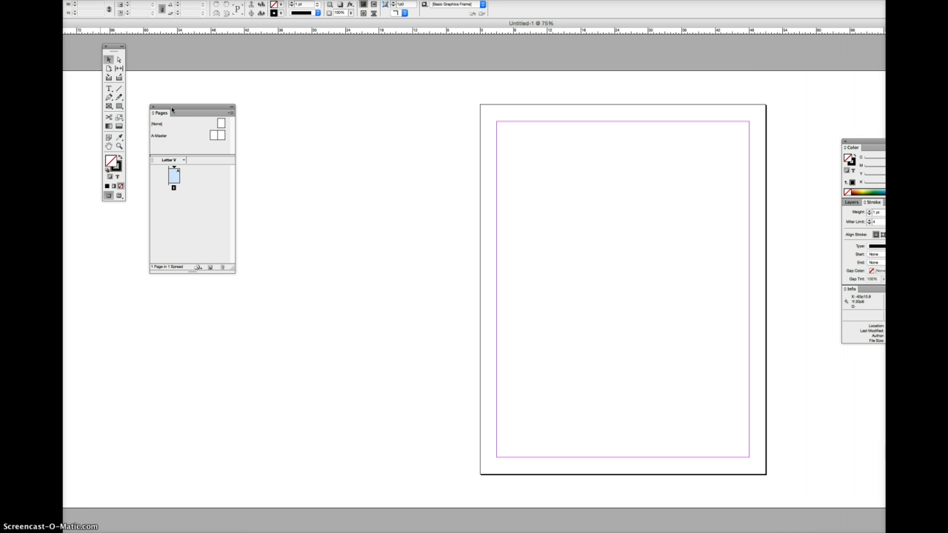
Move the Pages panel closer to the toolbox and look over its master page and page 1 thumbnails
left_click(387, 151)
mouse_move(186, 108)
left_mouse_down()
mouse_move(169, 101)
mouse_move(169, 115)
left_mouse_up()
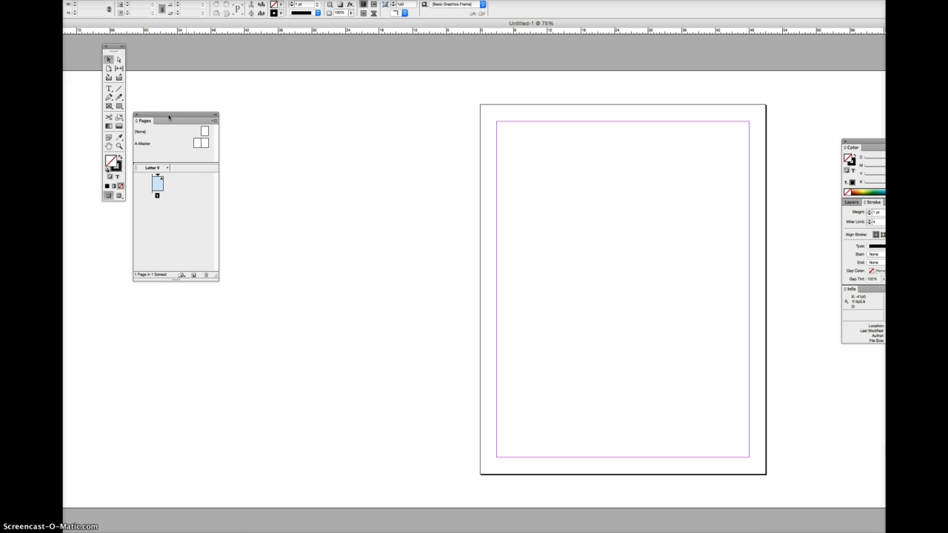
left_click(157, 187)
left_click(196, 142)
left_click(203, 145)
left_click(163, 183)
Insert four pages after page 1, based on A-Master
left_click(215, 119)
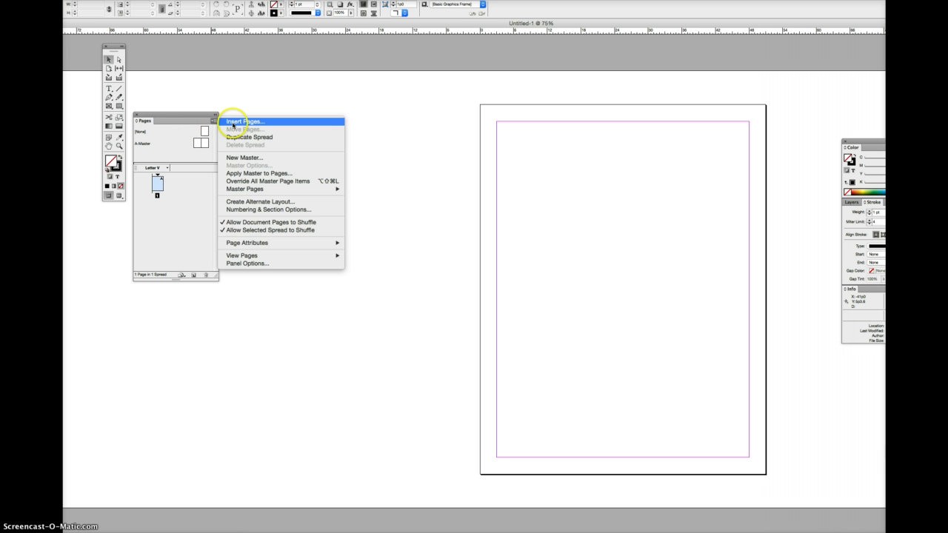
left_click(234, 122)
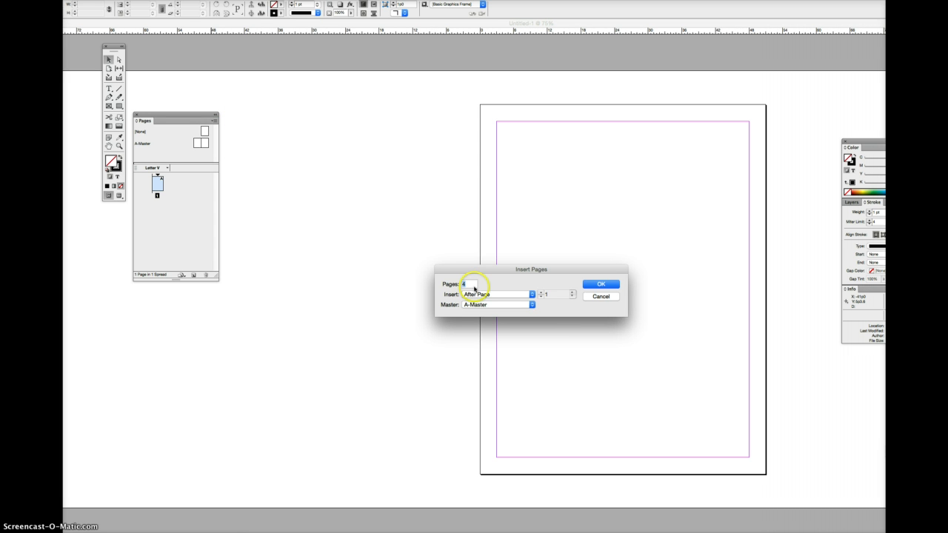
left_click_drag(468, 267, 285, 218)
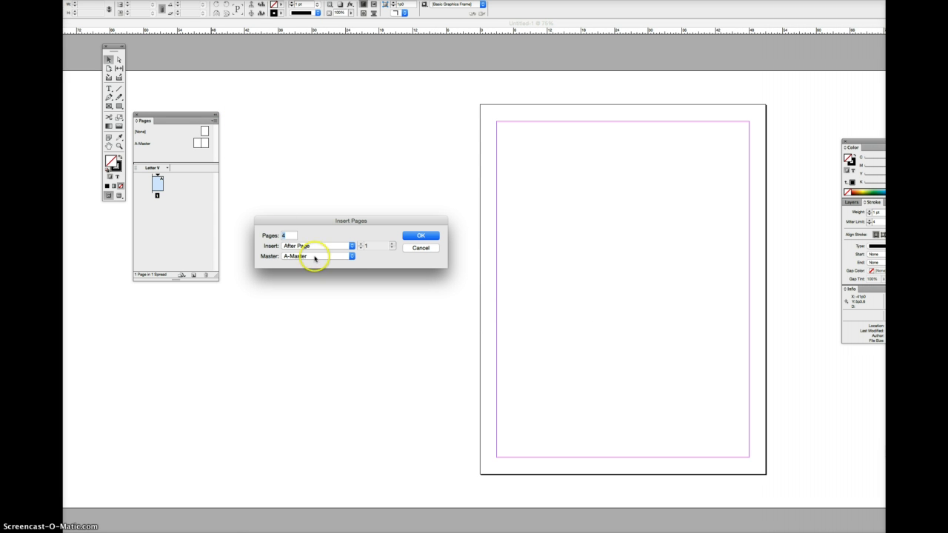
left_click(417, 235)
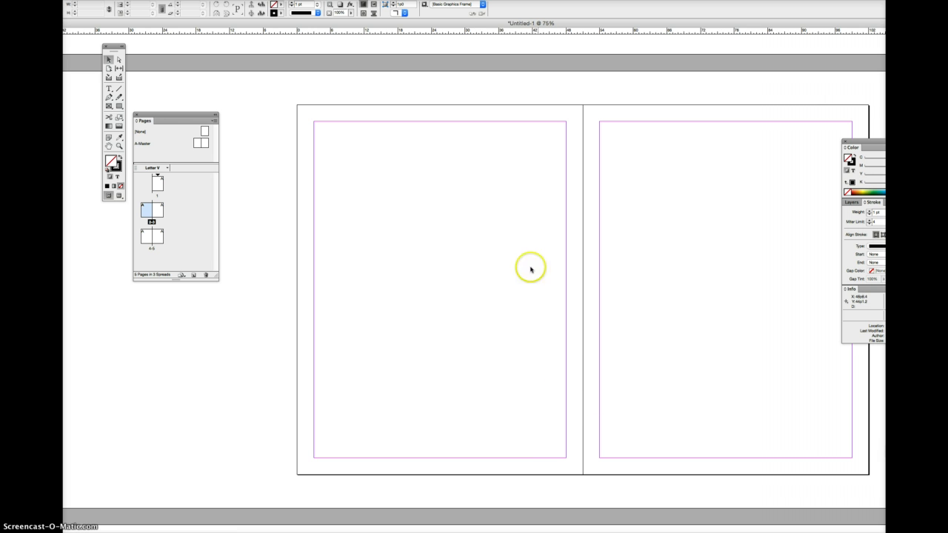
Look over the newly inserted spreads and display both pages of the A-Master spread
left_click_drag(545, 440, 405, 123)
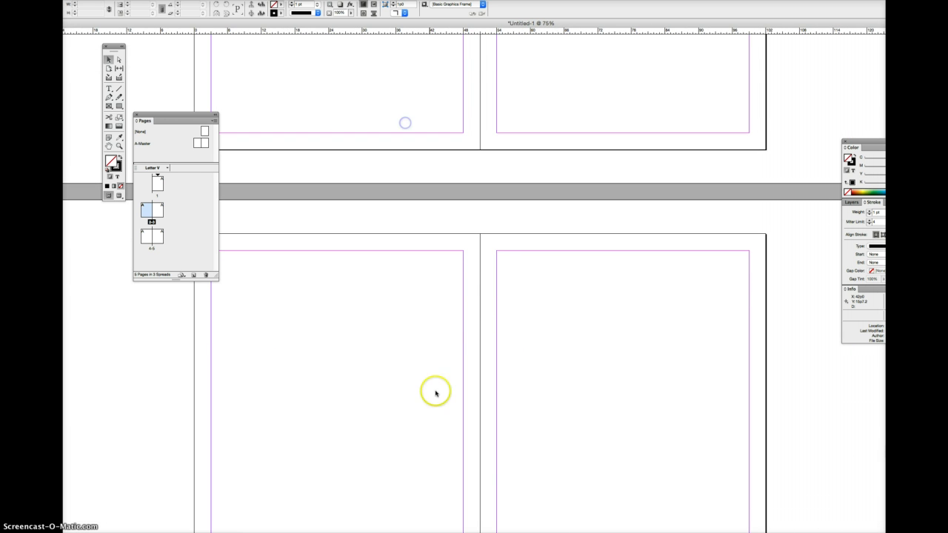
left_click_drag(433, 392, 400, 131)
left_click(277, 183)
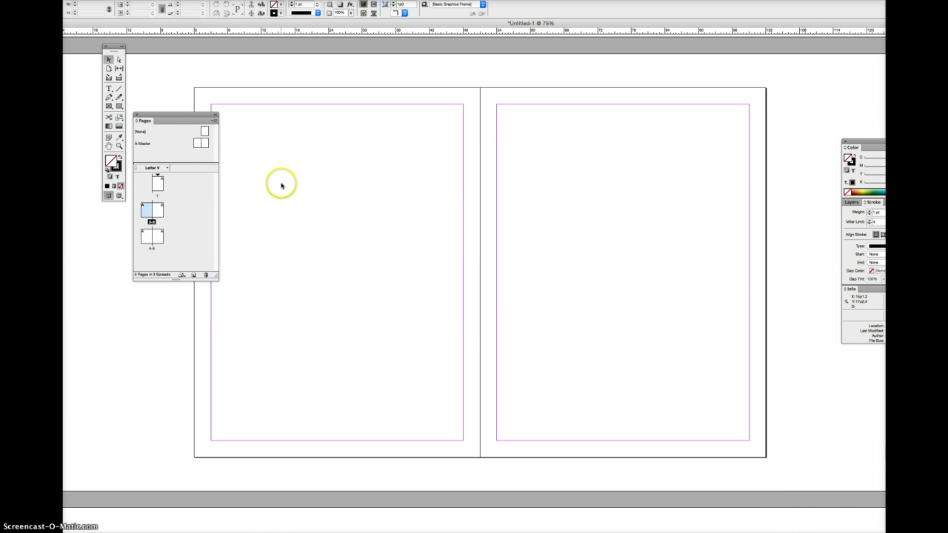
double_click(198, 143)
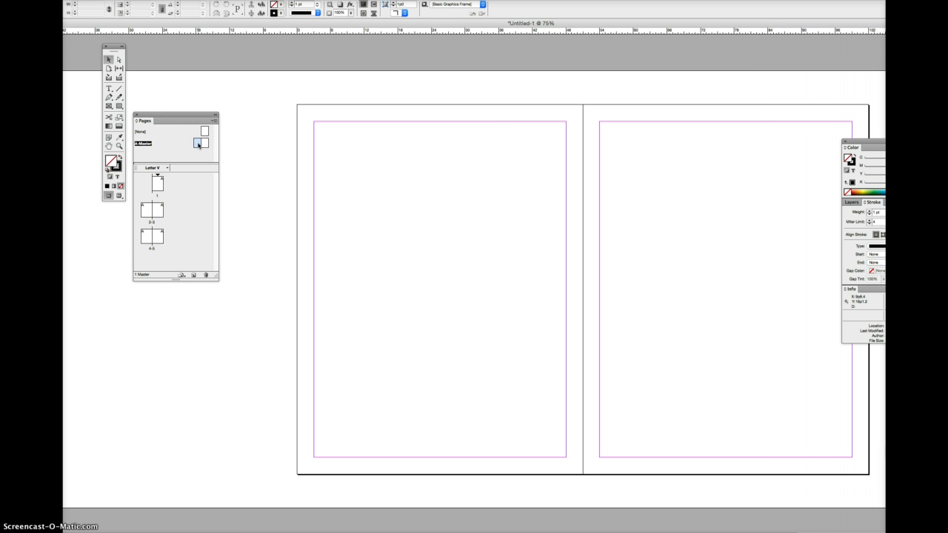
double_click(204, 142)
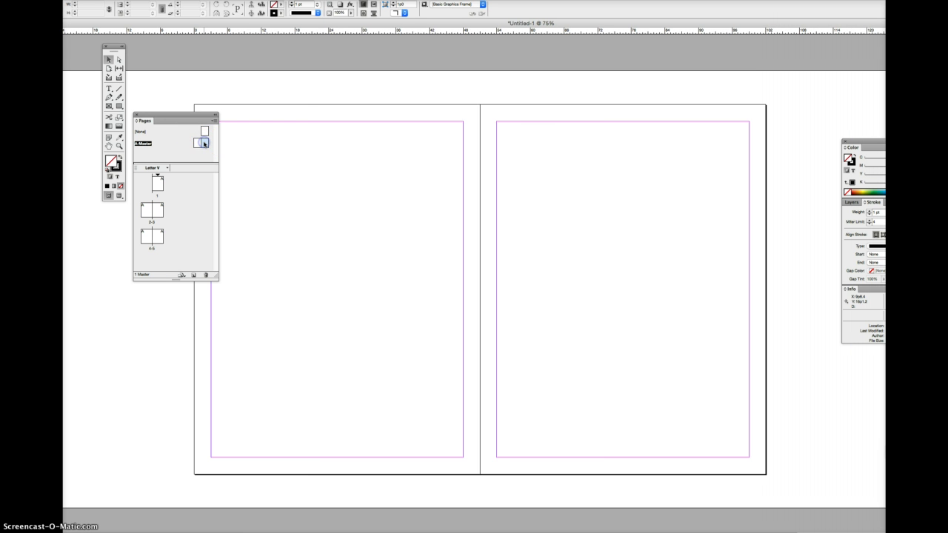
Move the Pages panel below the toolbox and compare the left and right A-Master pages with pages 2 and 3
left_click_drag(186, 123, 136, 227)
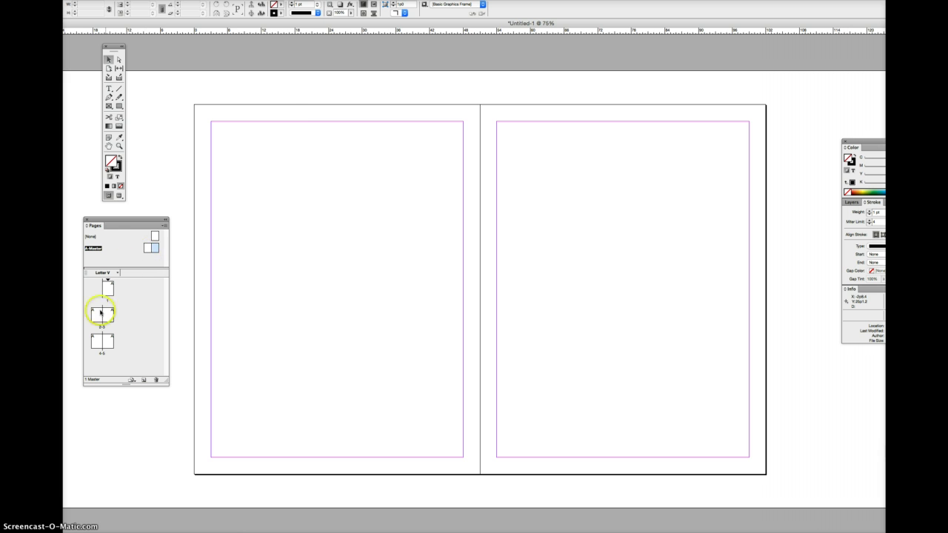
double_click(146, 248)
left_click(102, 315)
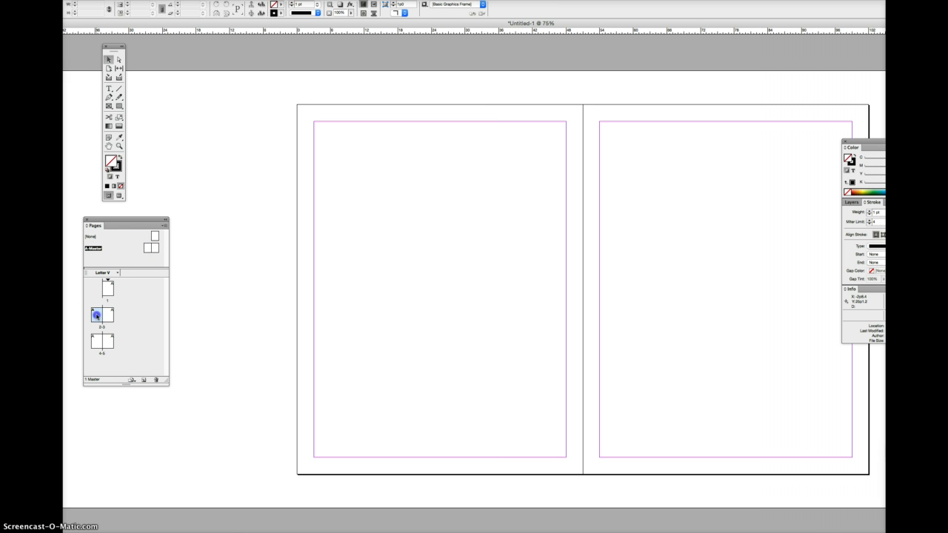
double_click(155, 248)
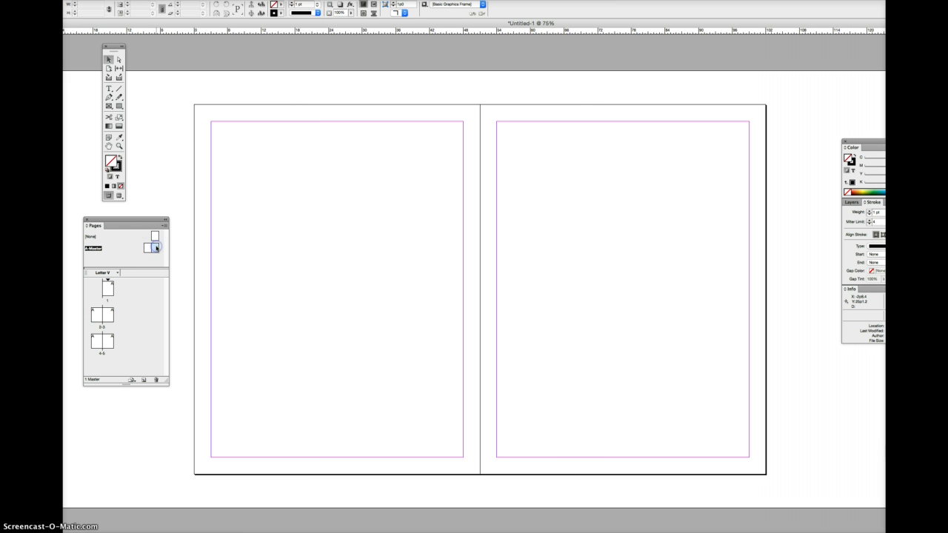
double_click(108, 316)
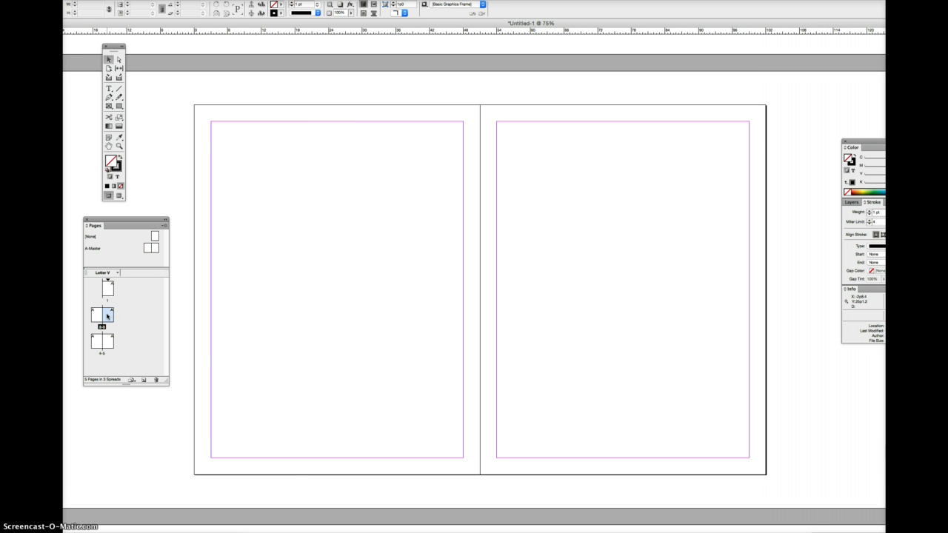
Draw a text frame filling the margins of the left A-Master page and divide it into three columns
double_click(146, 248)
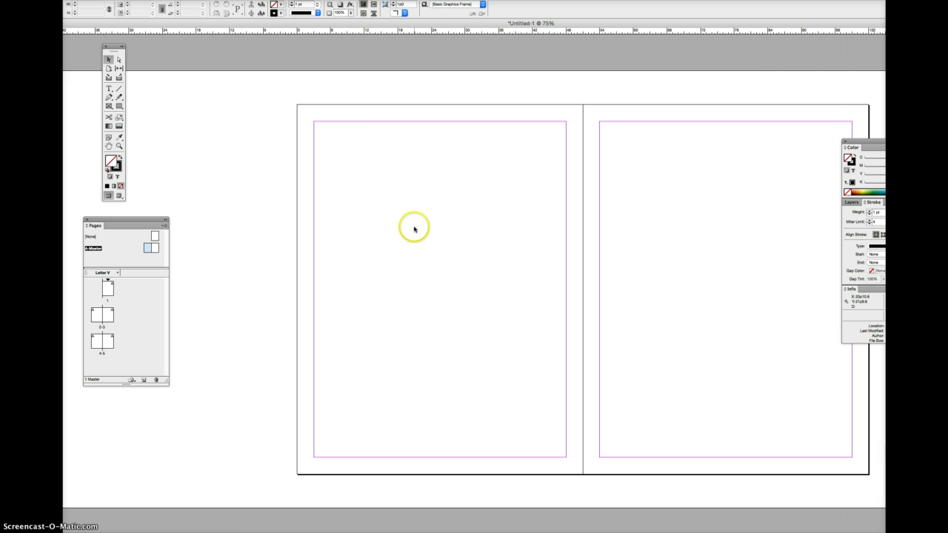
scroll(387, 217, "right", 3)
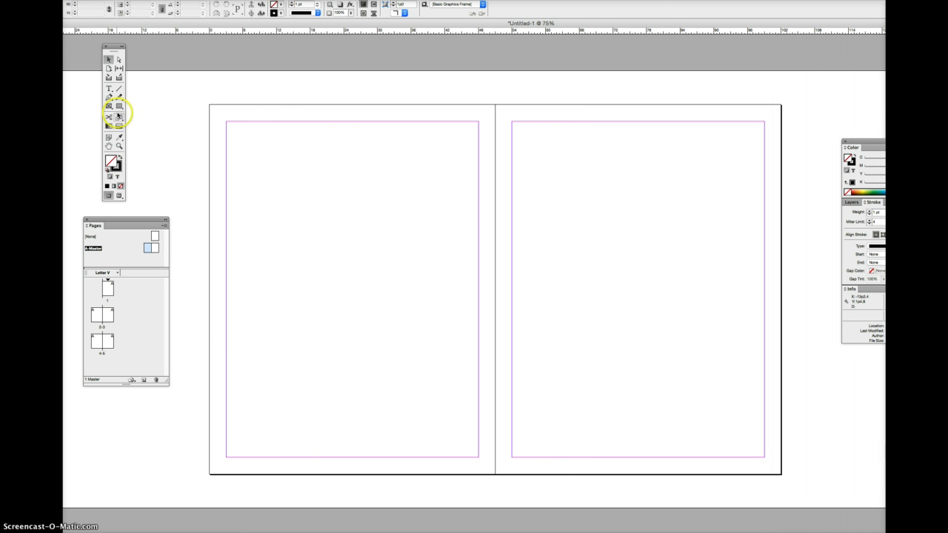
left_click(108, 87)
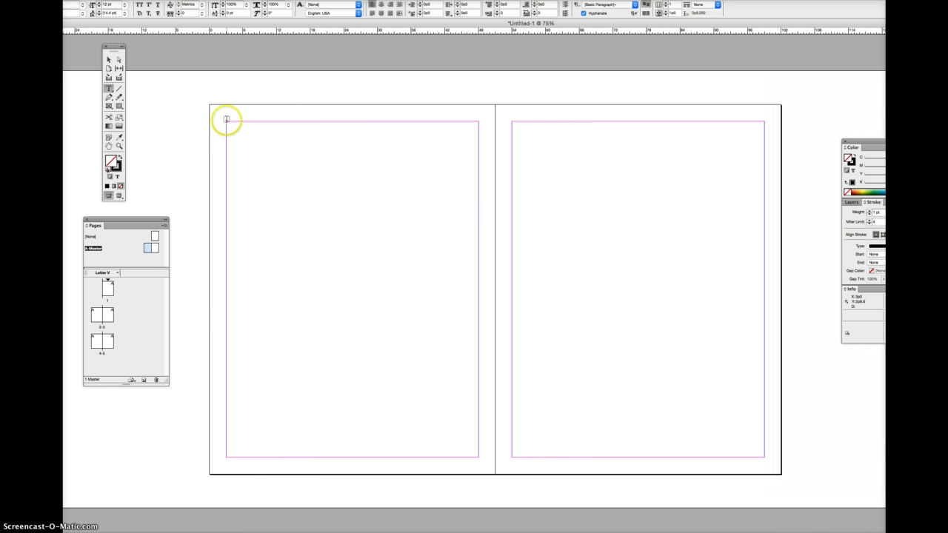
left_click_drag(226, 120, 479, 457)
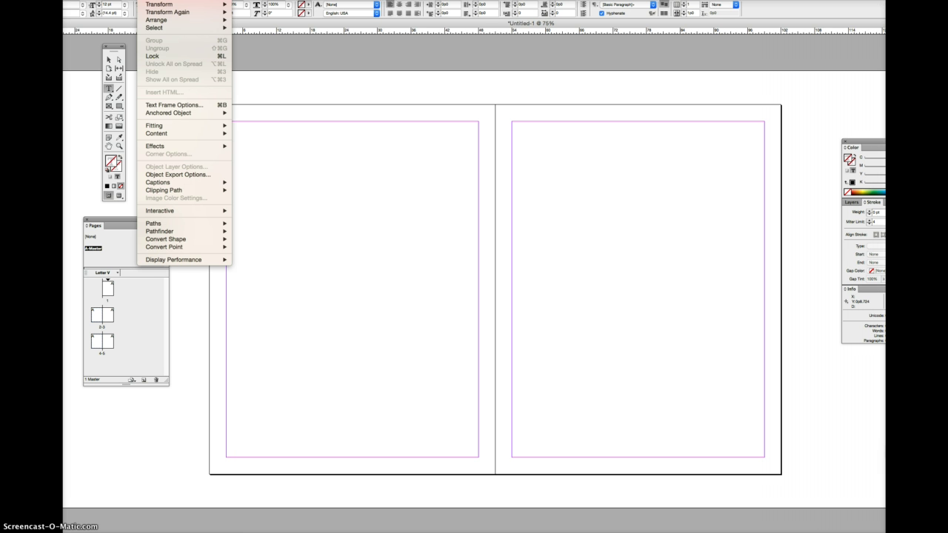
left_click(180, 101)
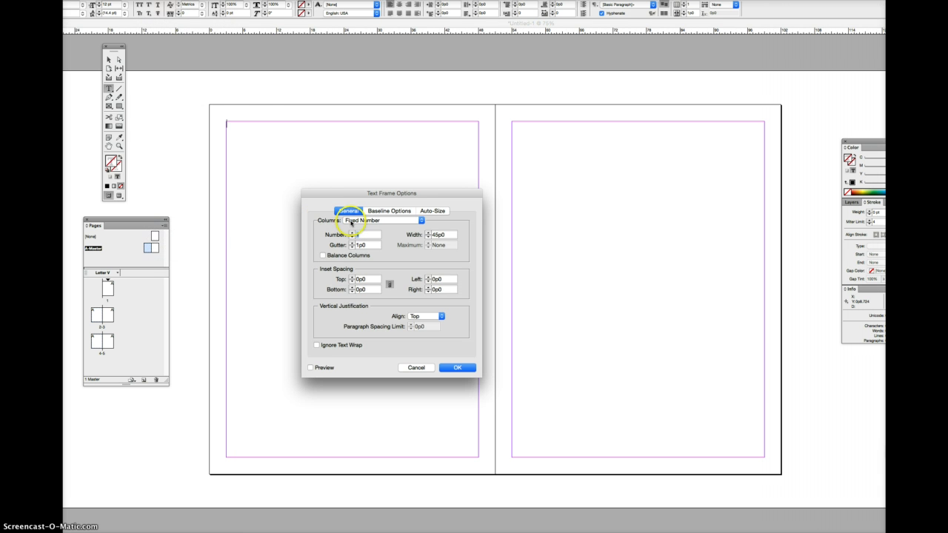
left_click(358, 235)
left_click(456, 368)
Set the horizontal and vertical ruler units to inches in the Units & Increments preferences
left_click(65, 4)
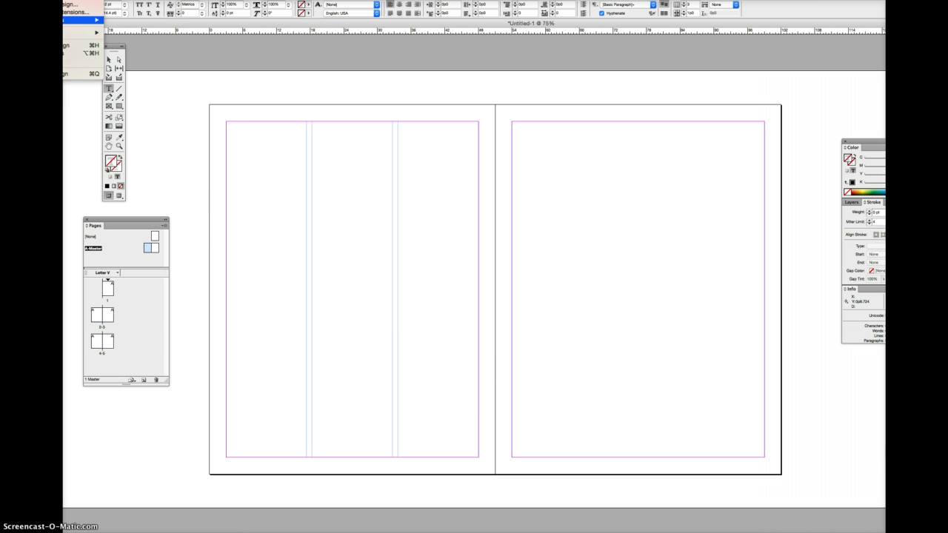
mouse_move(106, 20)
left_click(142, 69)
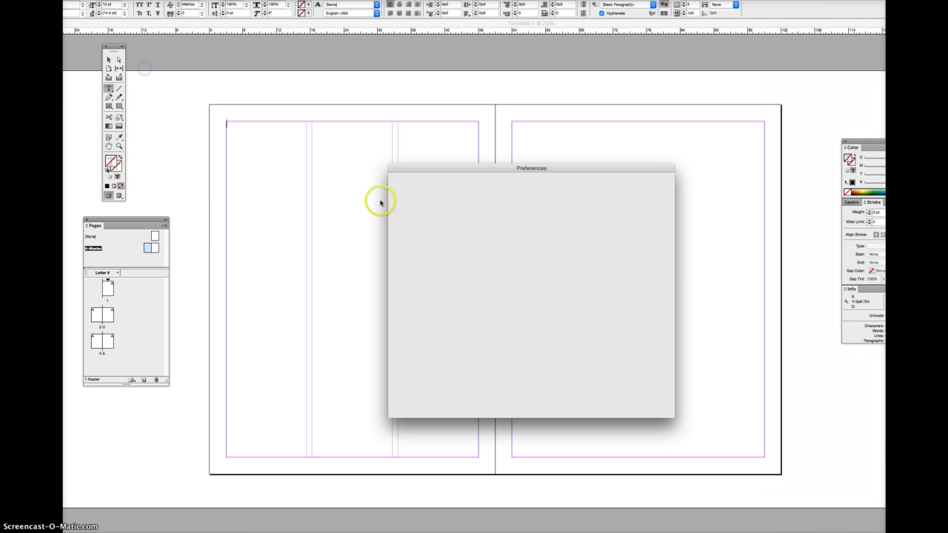
left_click(544, 214)
left_click(540, 222)
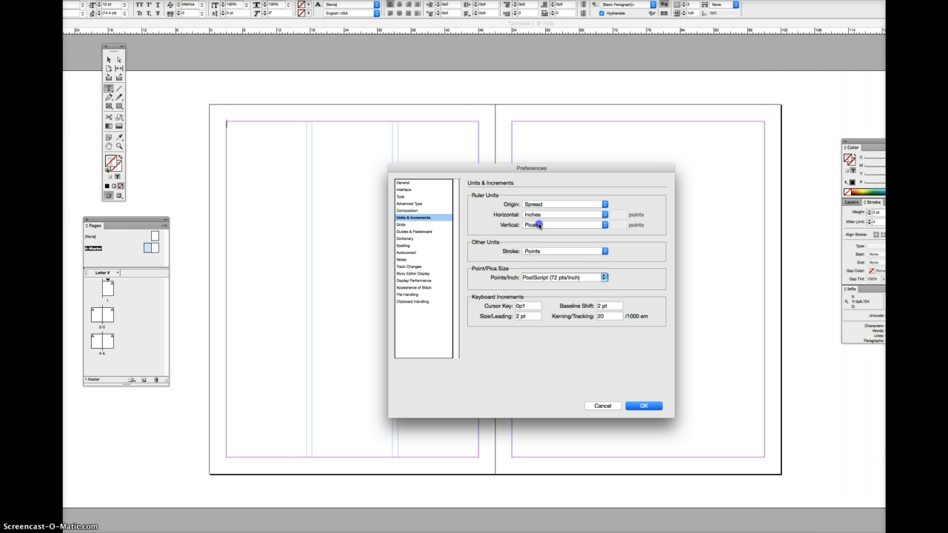
left_click(544, 225)
left_click(538, 232)
left_click(643, 407)
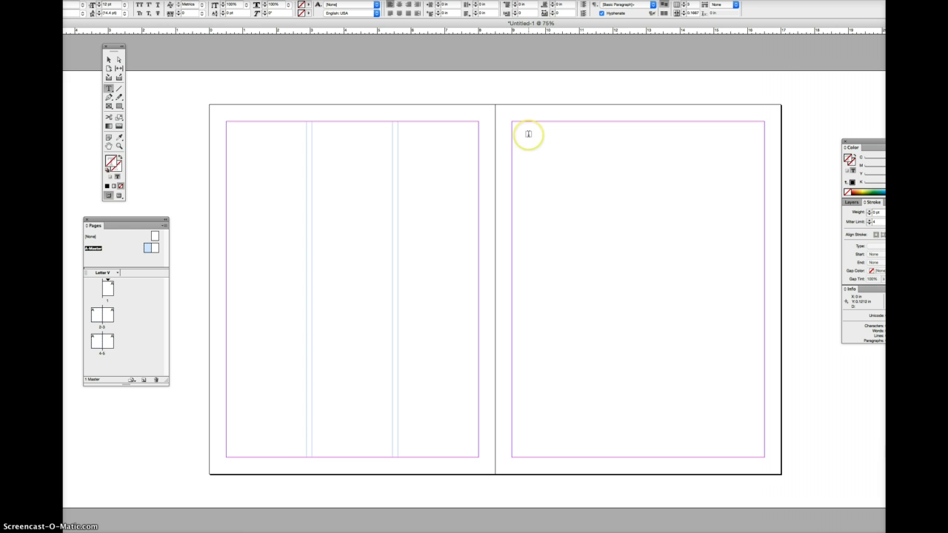
Draw a text frame filling the margins of the right A-Master page and set its number of columns to 3
left_click_drag(512, 120, 764, 456)
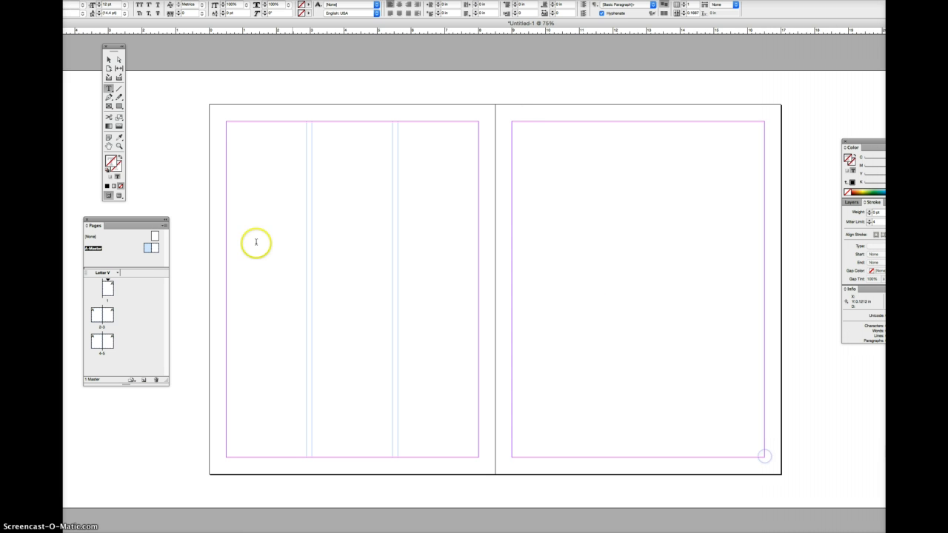
key("super+b")
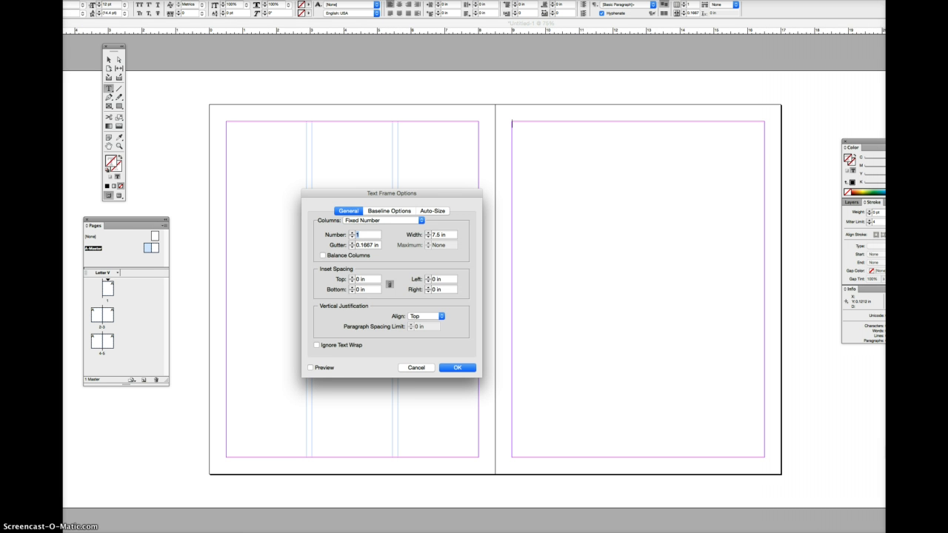
left_click(363, 247)
type("3")
key("Return")
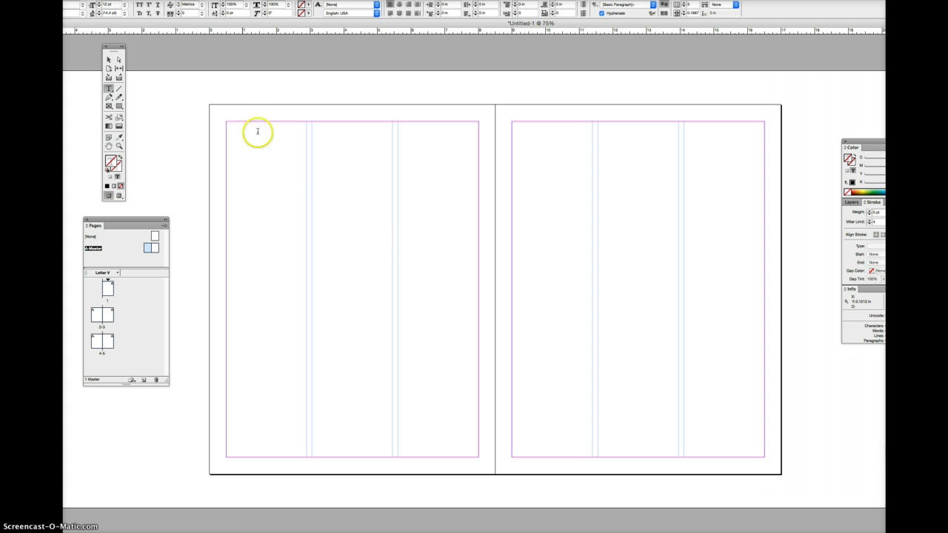
Check how the master's column frames appear on document pages 2 through 5
left_click(98, 316)
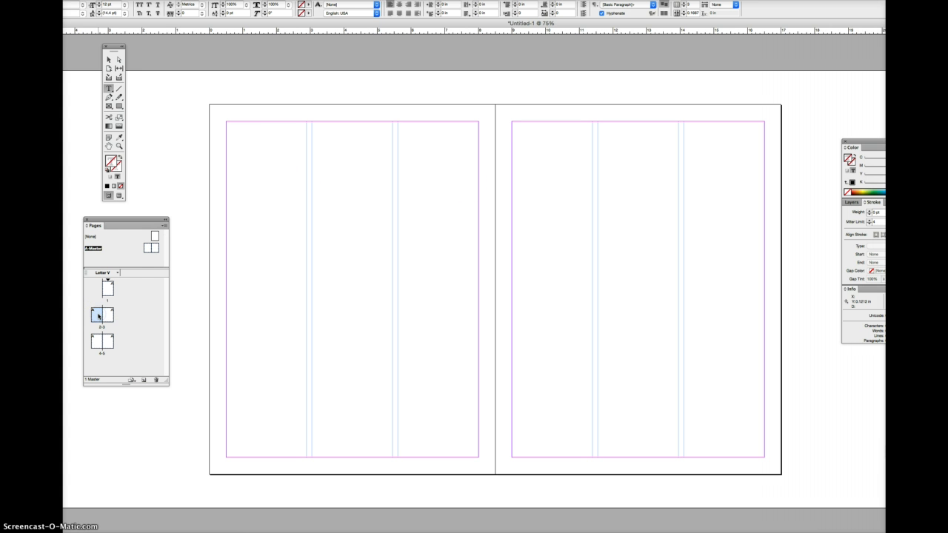
double_click(99, 316)
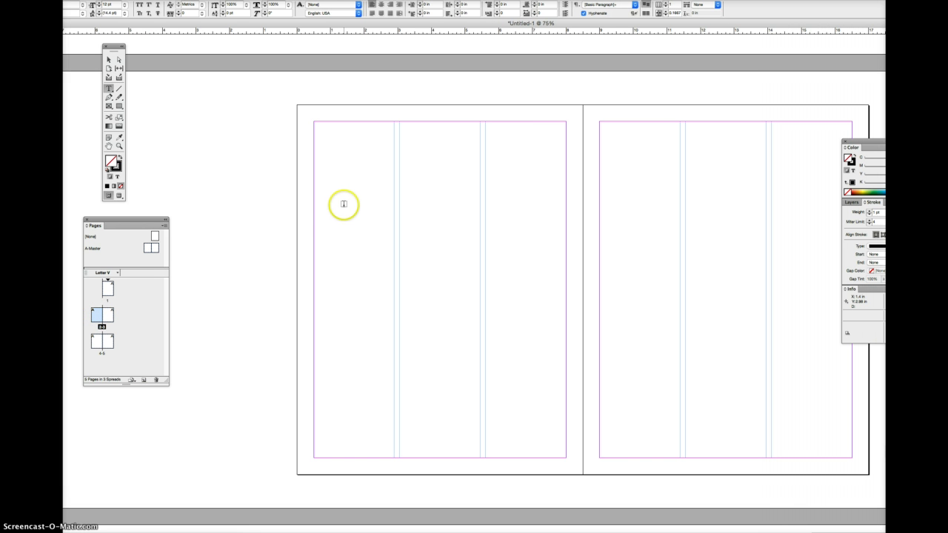
double_click(108, 315)
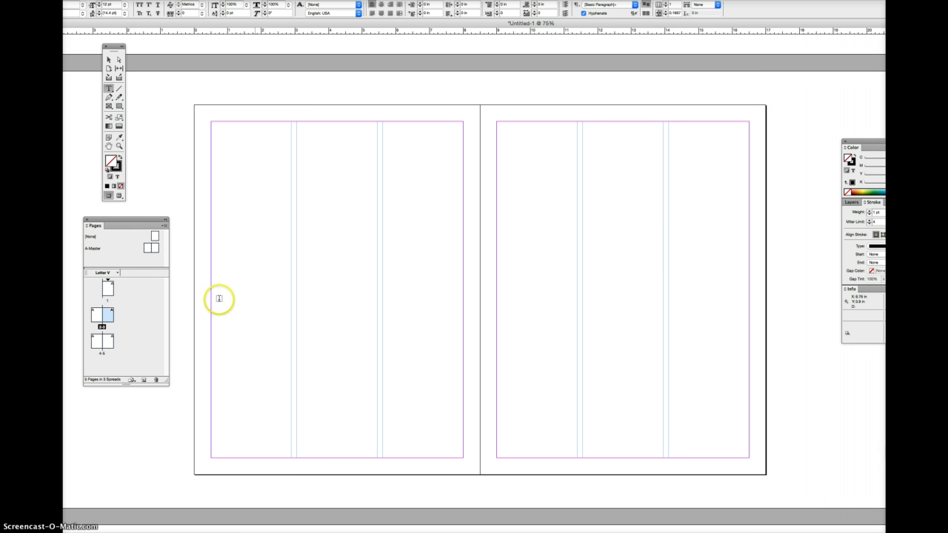
double_click(97, 340)
double_click(107, 341)
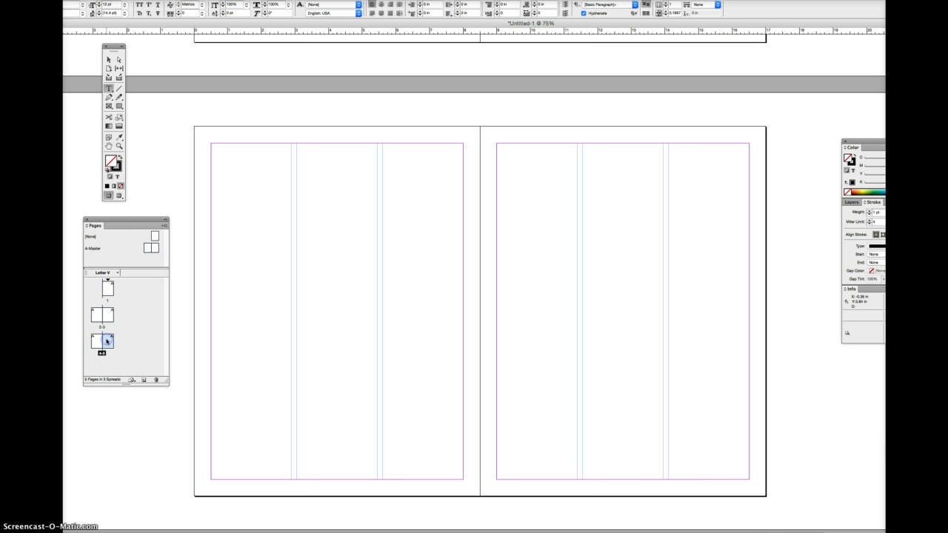
left_click_drag(106, 245, 104, 325)
Return to the A-Master spread and, with the rulers shown, place a horizontal ruler guide across the upper part of the left page
double_click(150, 248)
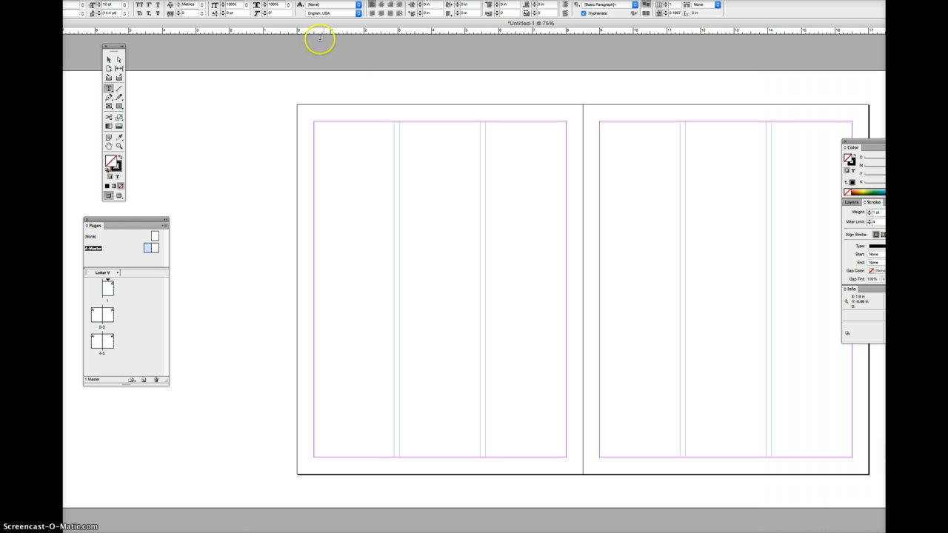
left_click(108, 59)
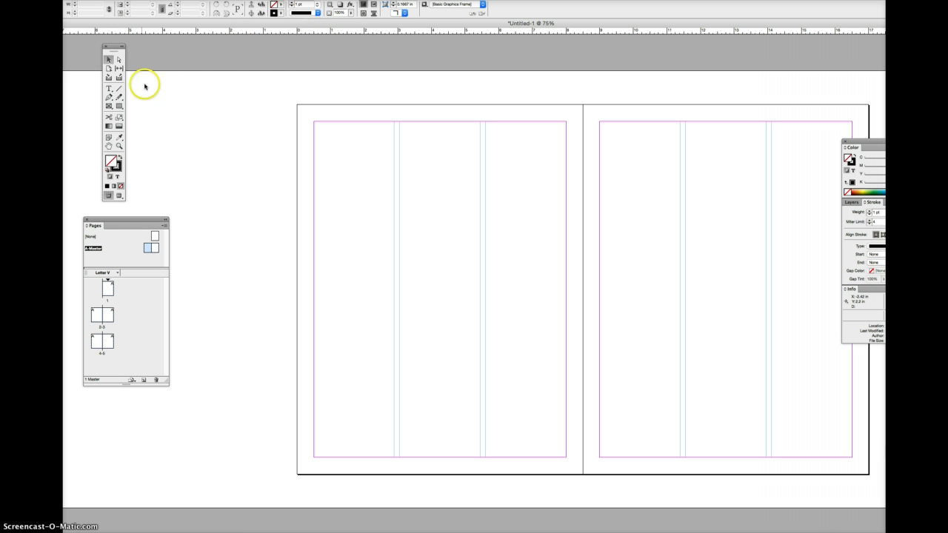
left_click(194, 0)
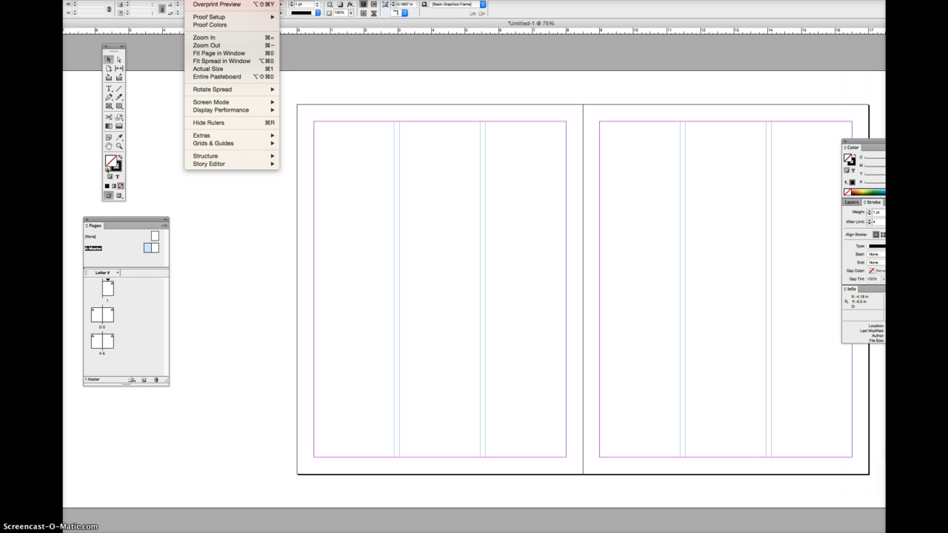
left_click(256, 123)
left_click(194, 0)
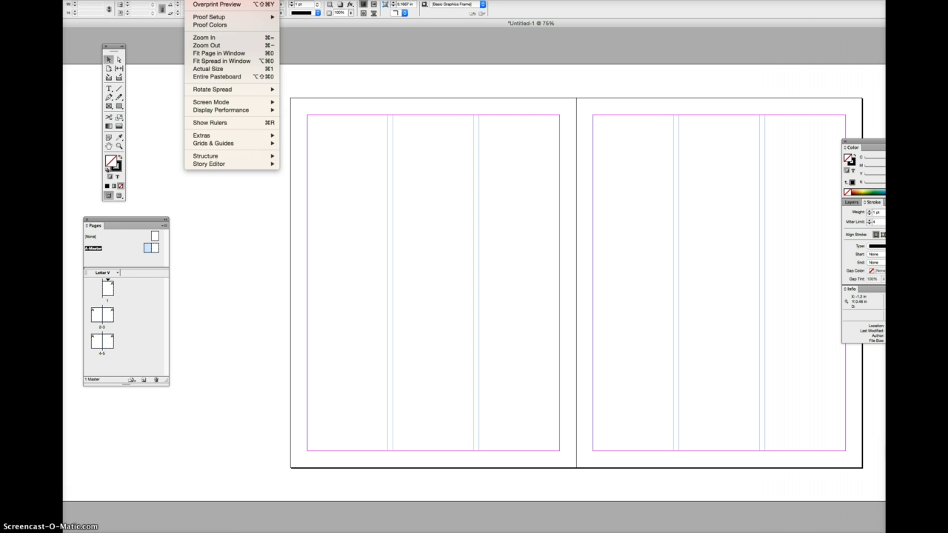
left_click(223, 122)
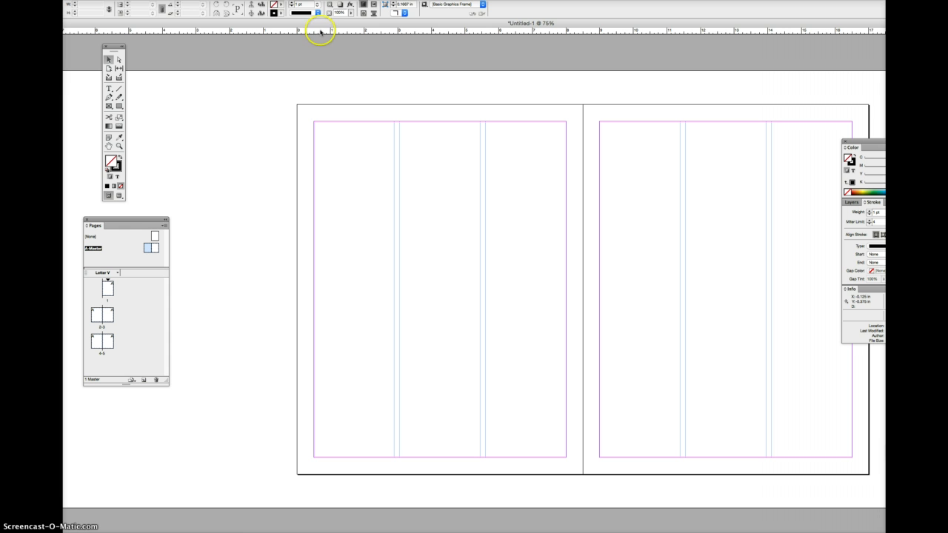
left_click_drag(320, 30, 331, 171)
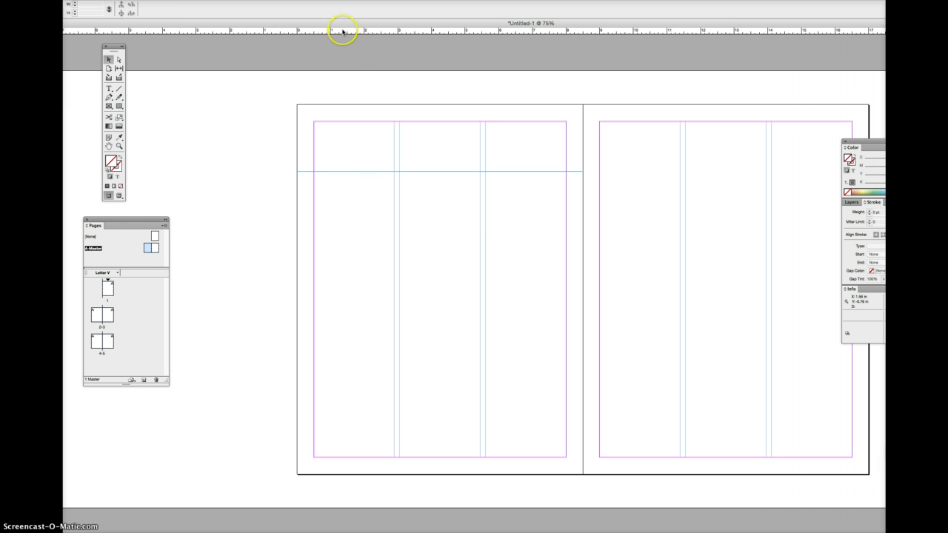
Place three more horizontal ruler guides on the left A-Master page at about 4, 6 and 8 inches from its top
left_click_drag(343, 30, 349, 238)
left_click_drag(349, 32, 352, 306)
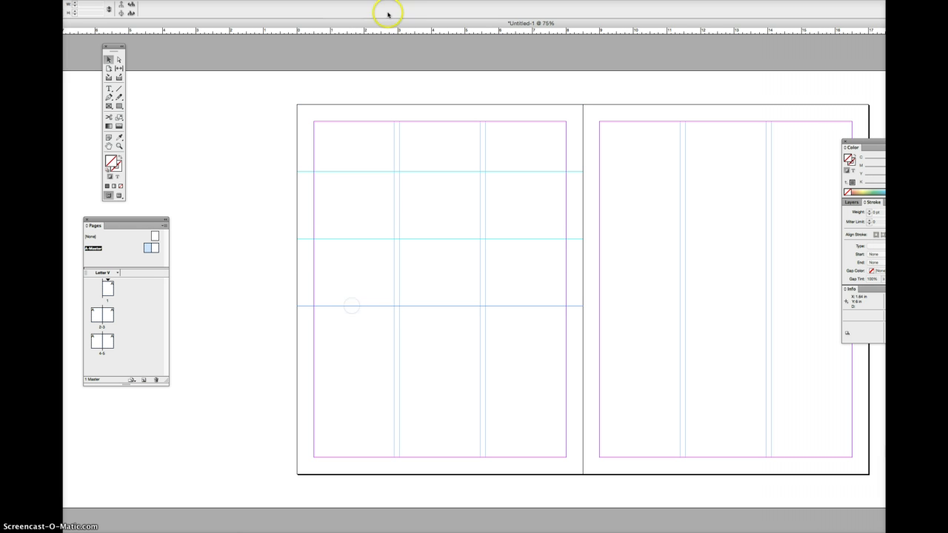
left_click_drag(377, 30, 363, 373)
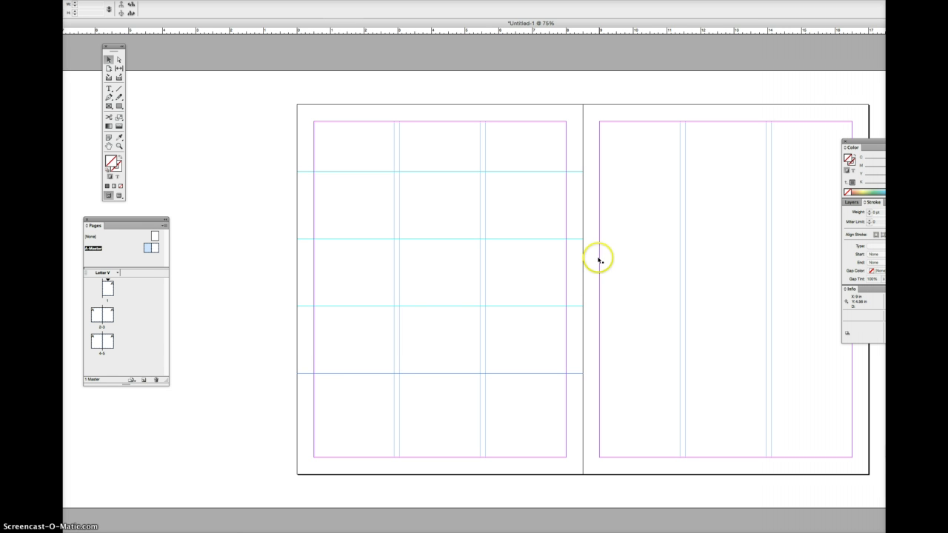
Place four horizontal ruler guides on the right A-Master page, level with the four guides on the left page
scroll(598, 241, "right", 3)
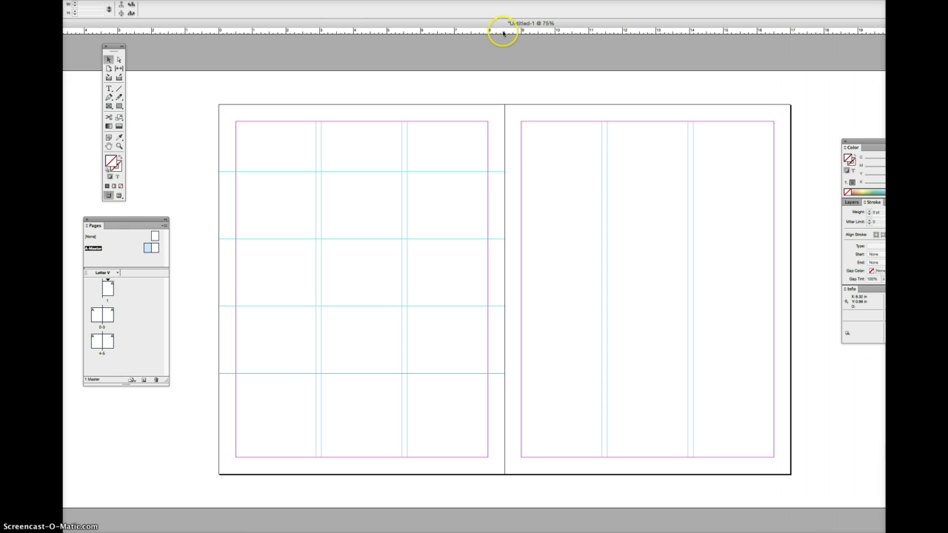
left_click_drag(503, 32, 518, 171)
left_click_drag(505, 32, 523, 240)
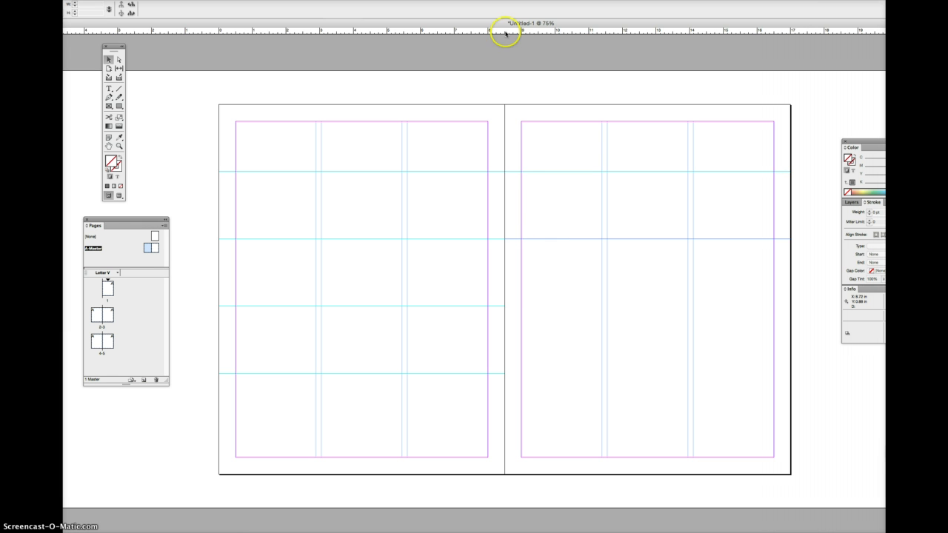
left_click_drag(507, 30, 528, 304)
left_click_drag(508, 29, 536, 373)
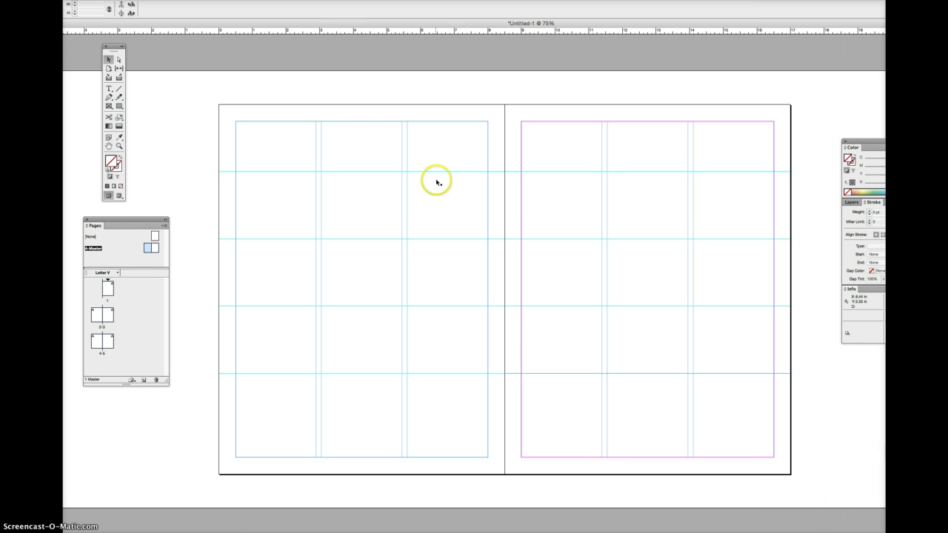
Check how the master's horizontal guides and columns appear across document pages 2 and 3
double_click(99, 314)
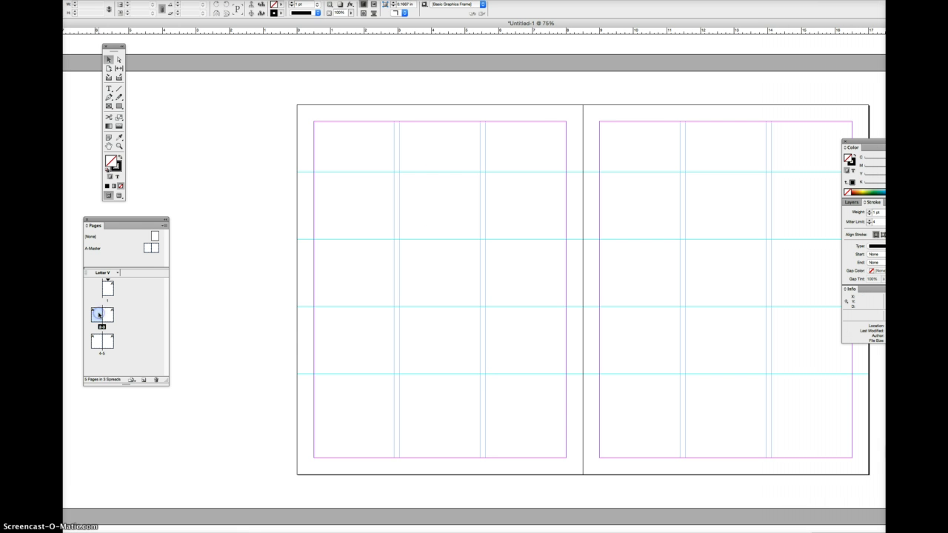
left_click(109, 315)
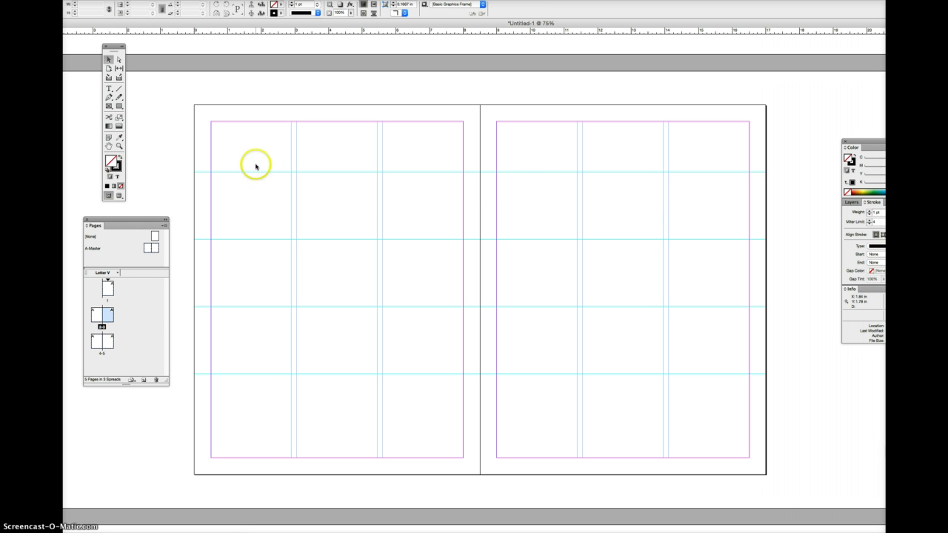
left_click_drag(188, 139, 451, 375)
left_click_drag(275, 161, 750, 346)
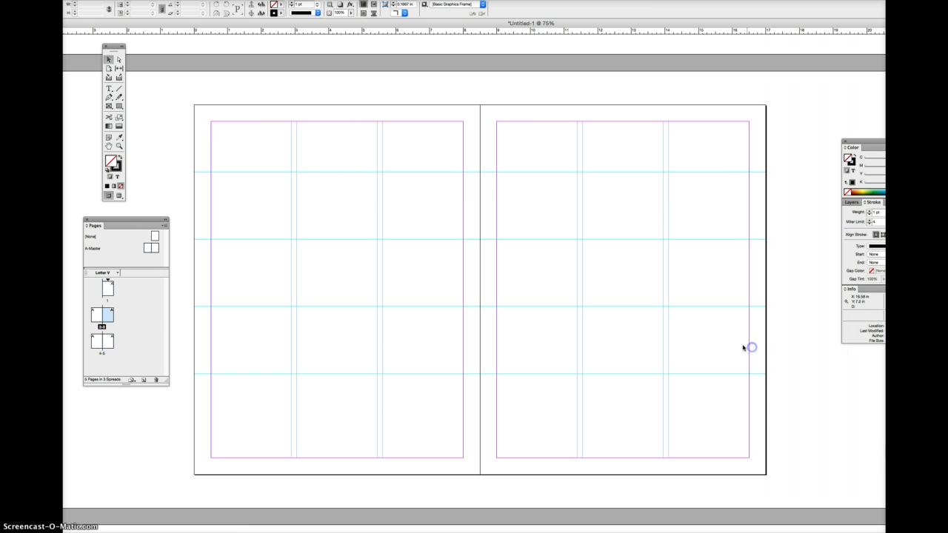
left_click_drag(779, 431, 251, 139)
Move the left A-Master page's uppermost guide closer to the top margin and check the change on pages 2 through 5
double_click(148, 249)
left_click_drag(341, 171, 340, 151)
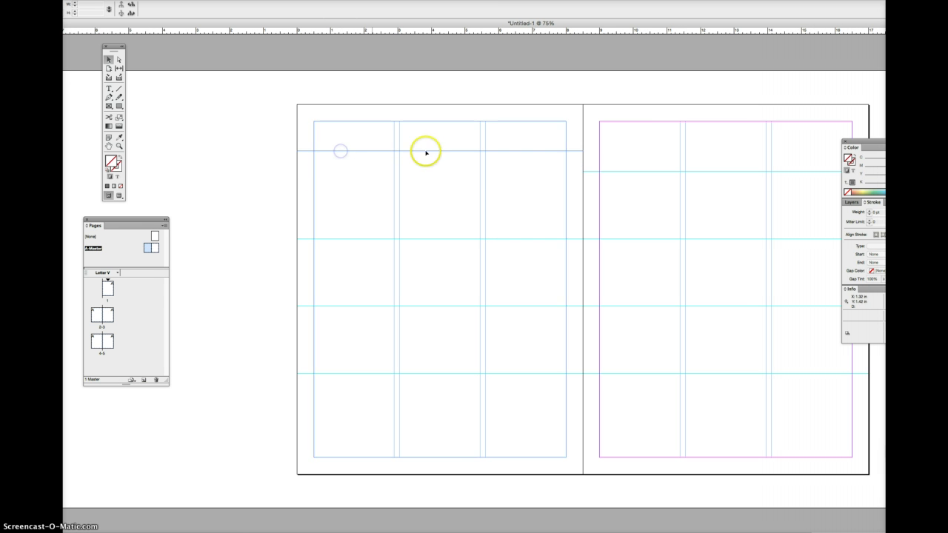
double_click(97, 315)
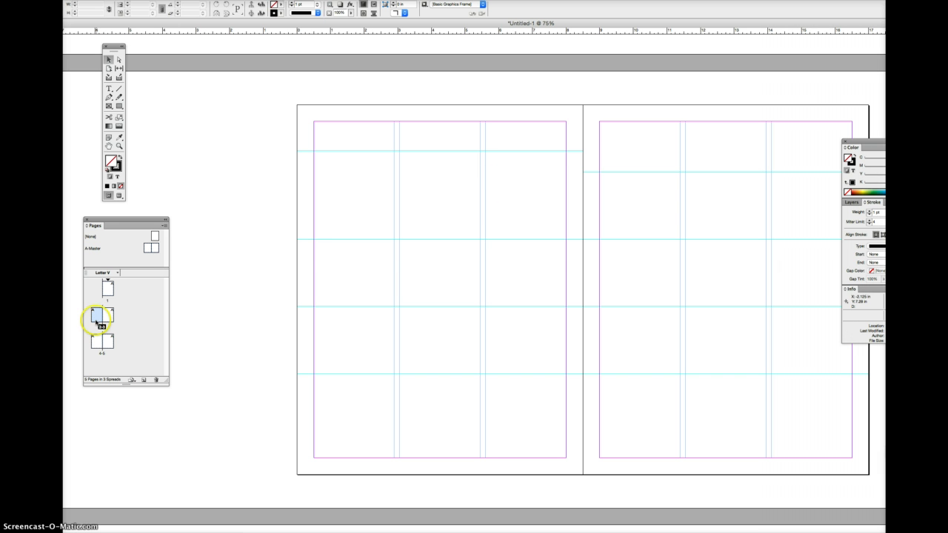
double_click(97, 342)
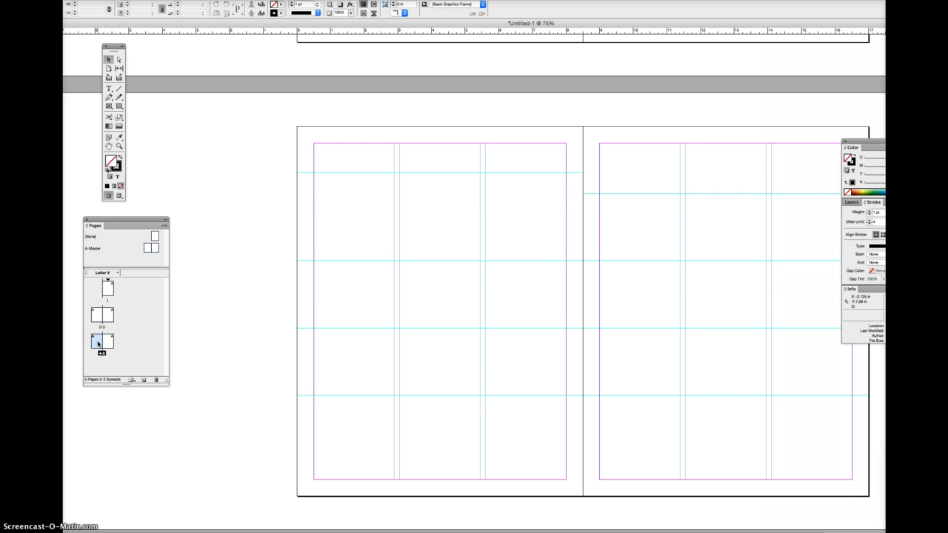
left_click(385, 192)
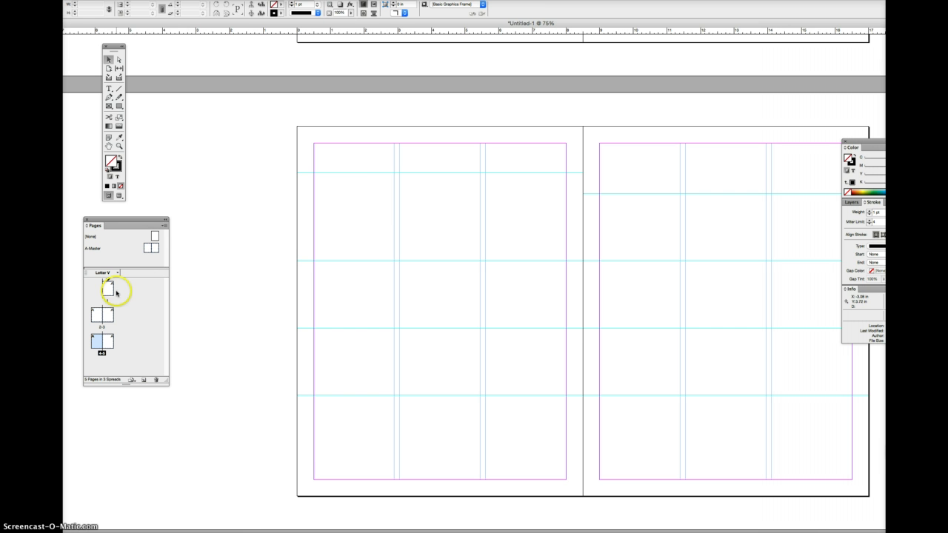
Move the left A-Master page's uppermost guide back level with the right page's guide and check it on pages 2 and 3
double_click(150, 248)
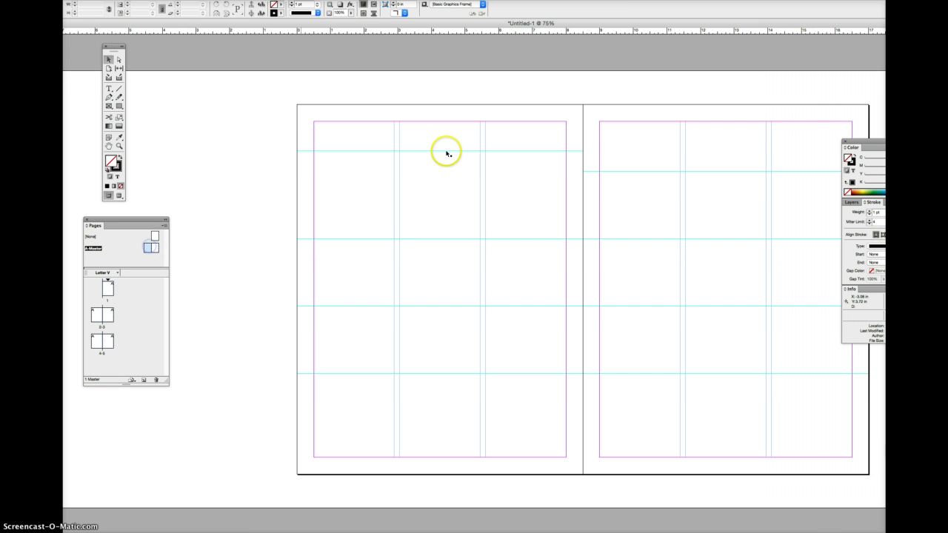
left_click(446, 152)
left_click_drag(446, 152, 447, 171)
double_click(97, 313)
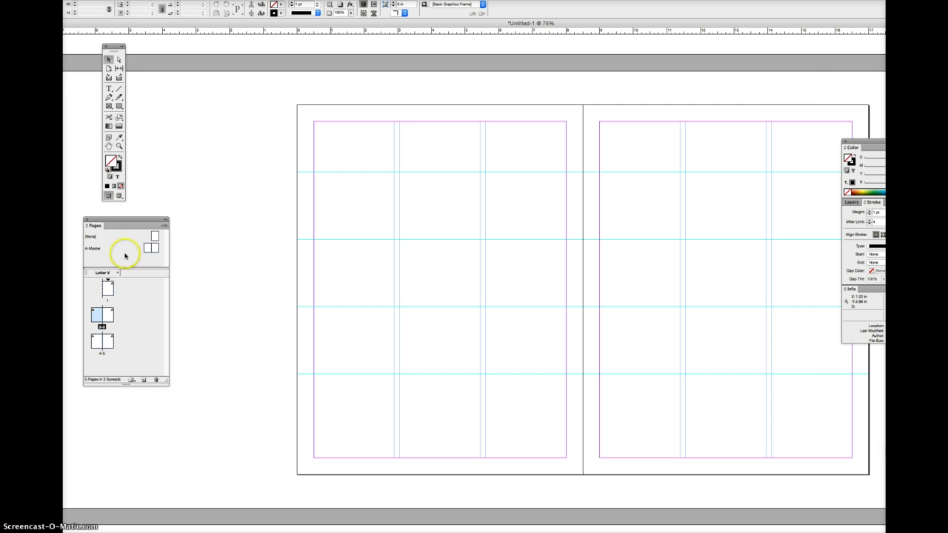
Draw a small text frame below the left A-Master page's lower-left margin corner and insert a Current Page Number marker in it
double_click(148, 248)
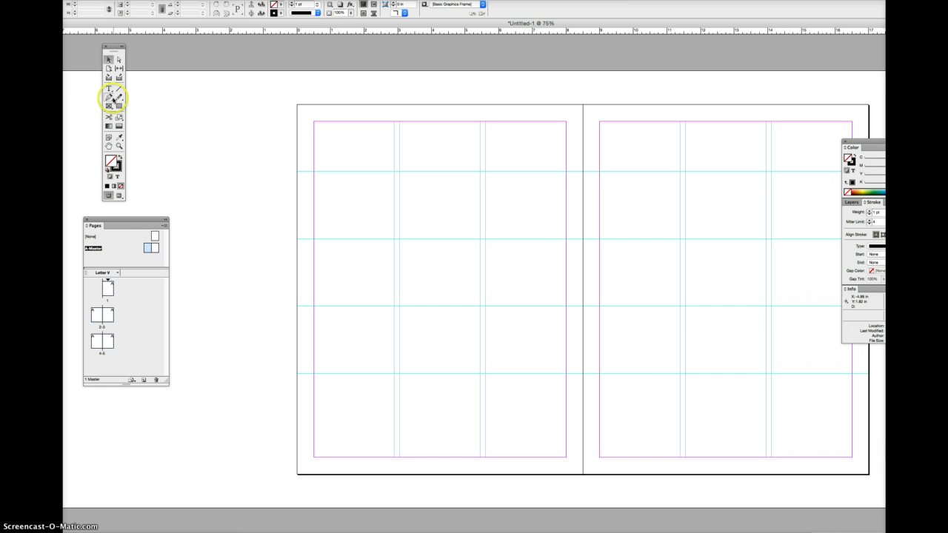
left_click(108, 88)
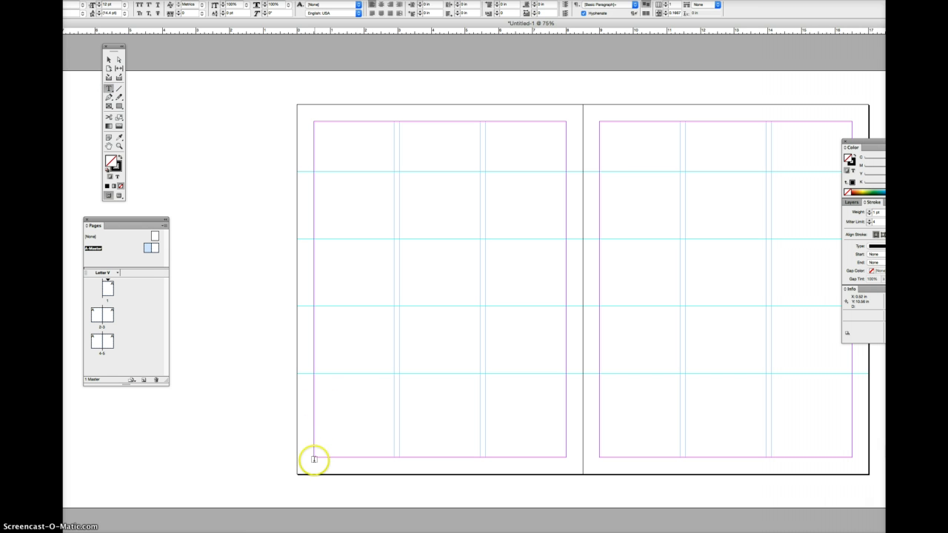
left_click_drag(314, 464, 348, 476)
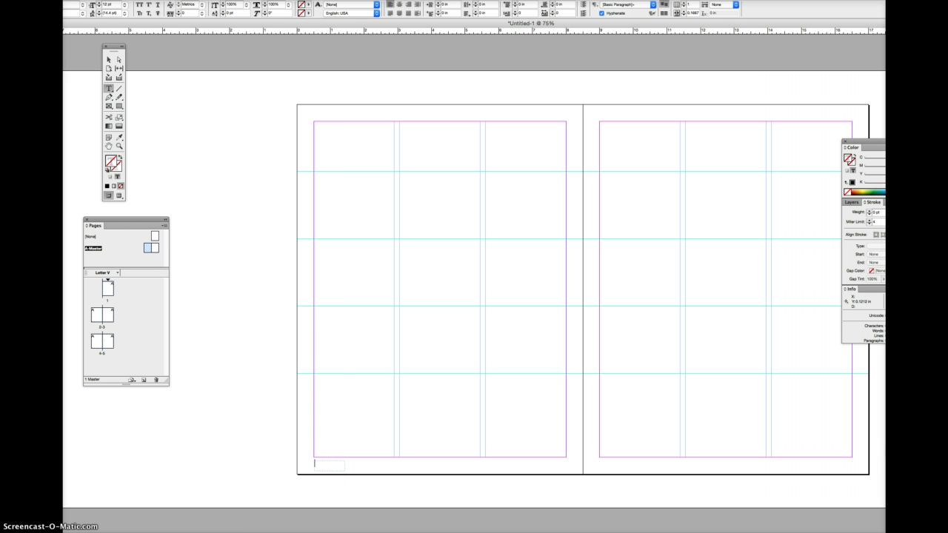
left_click(130, 0)
mouse_move(150, 208)
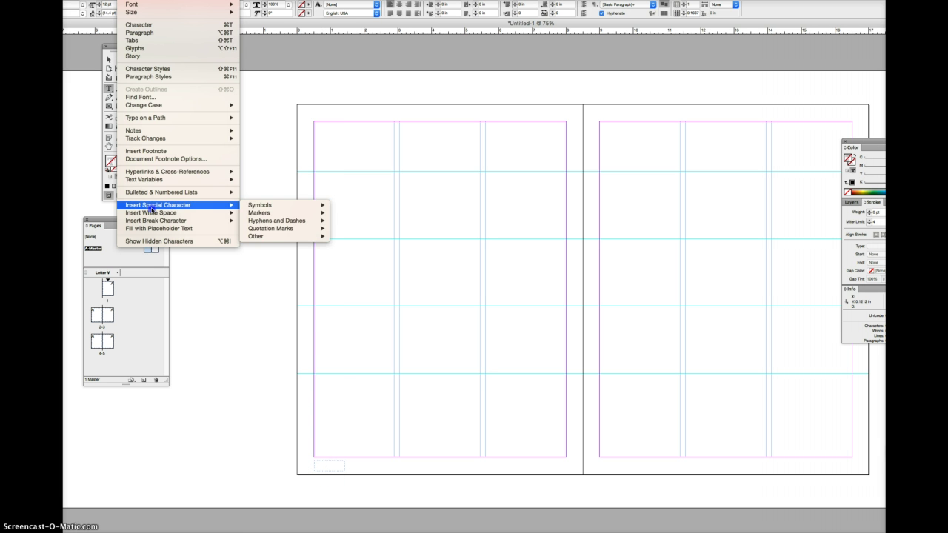
mouse_move(265, 214)
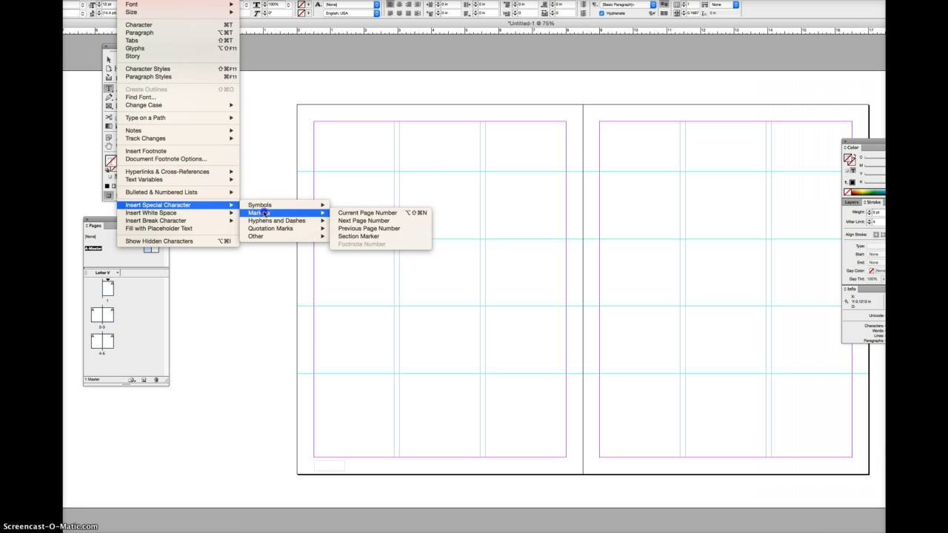
left_click(350, 214)
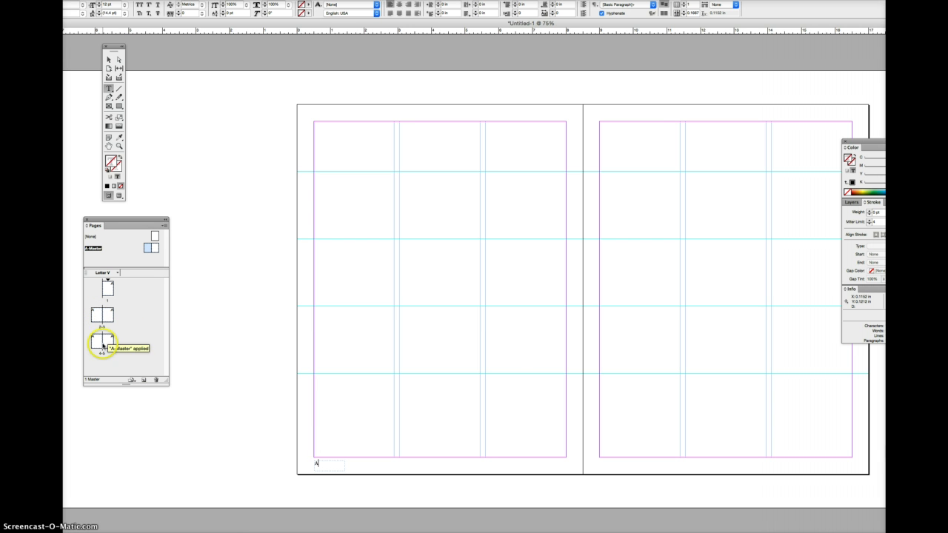
Add a right-aligned Current Page Number marker in a small text frame below the right A-Master page's lower-right margin corner
scroll(504, 380, "right", 5)
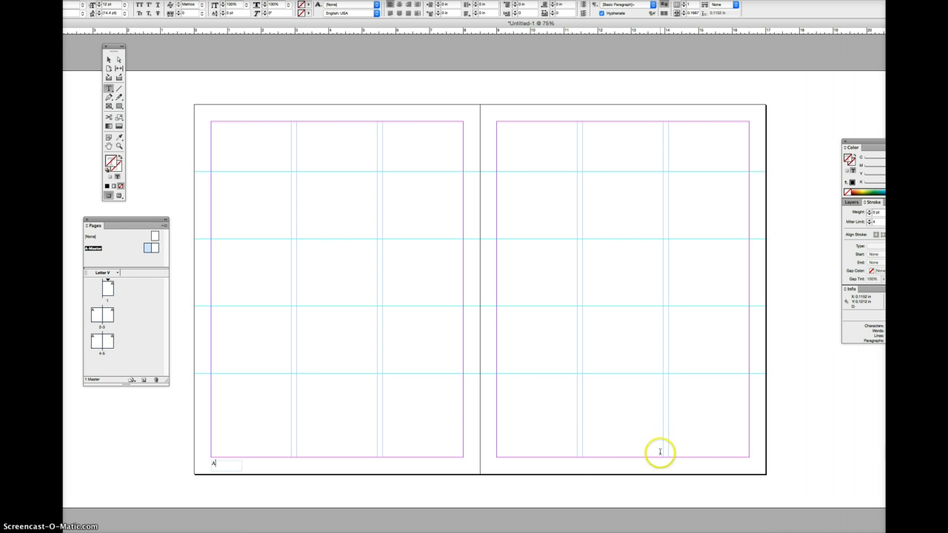
left_click_drag(728, 461, 750, 469)
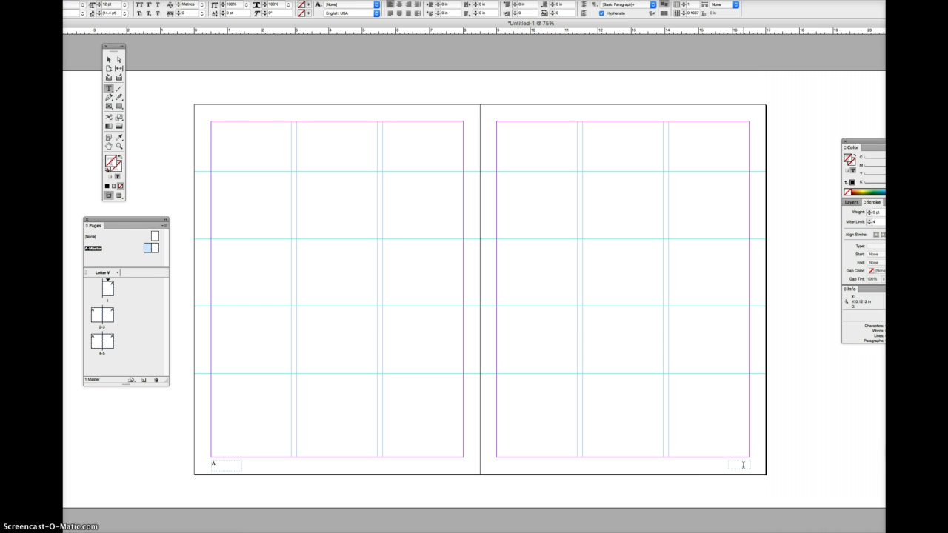
left_click(233, 111)
left_click(133, 1)
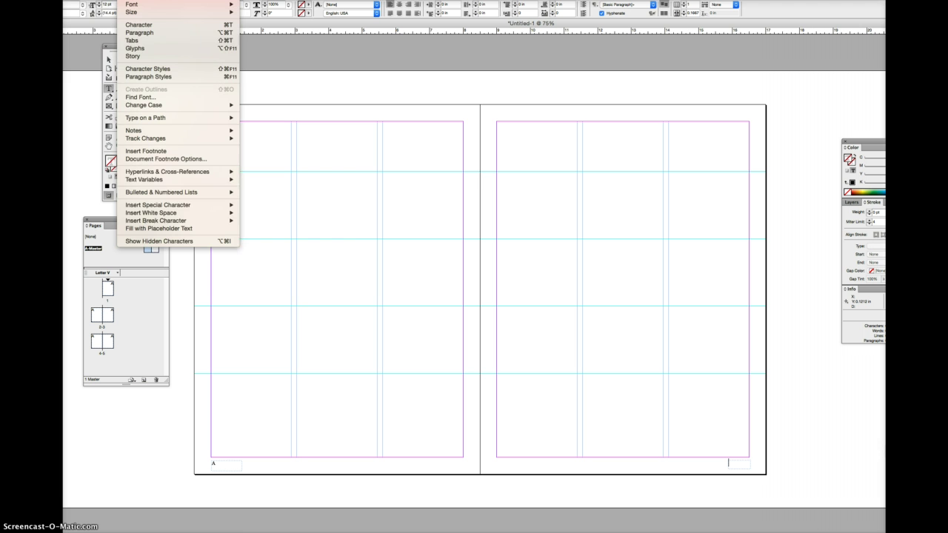
mouse_move(167, 206)
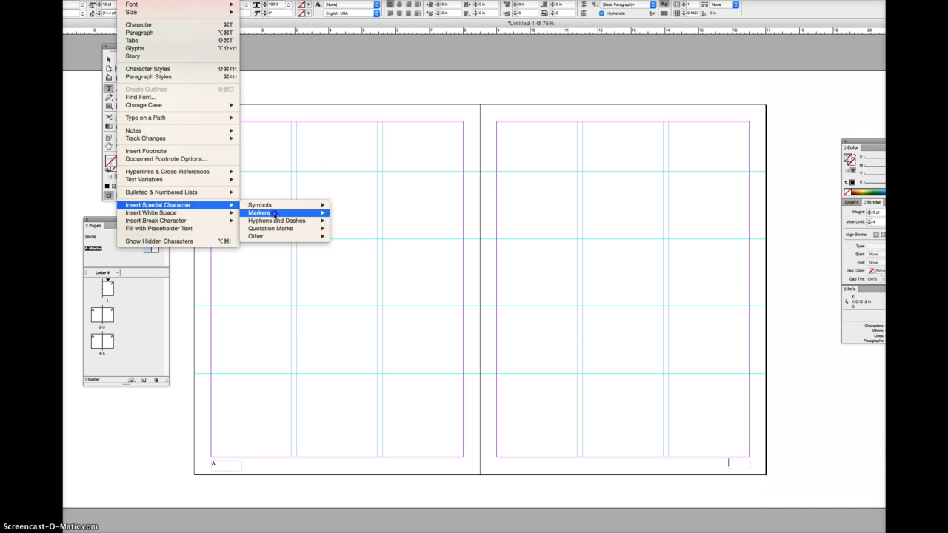
mouse_move(303, 216)
left_click(349, 208)
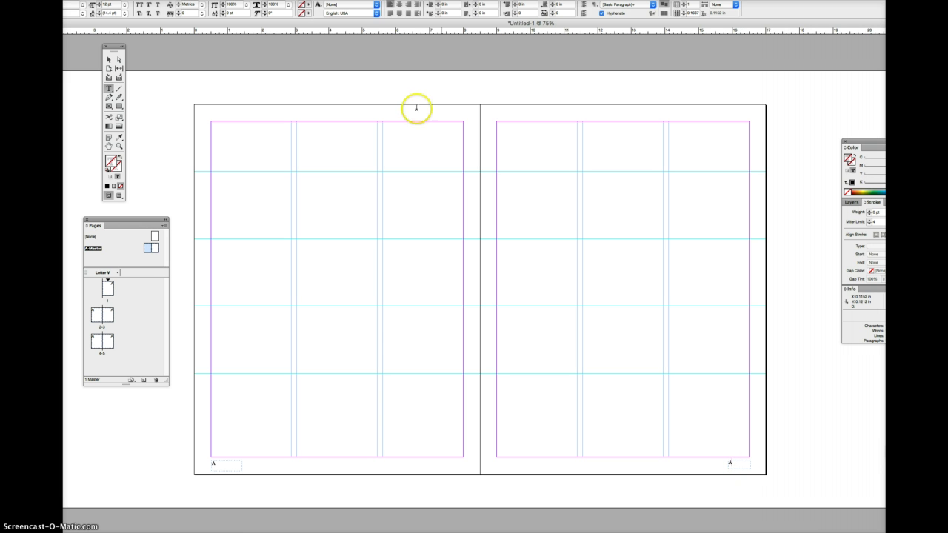
left_click(407, 6)
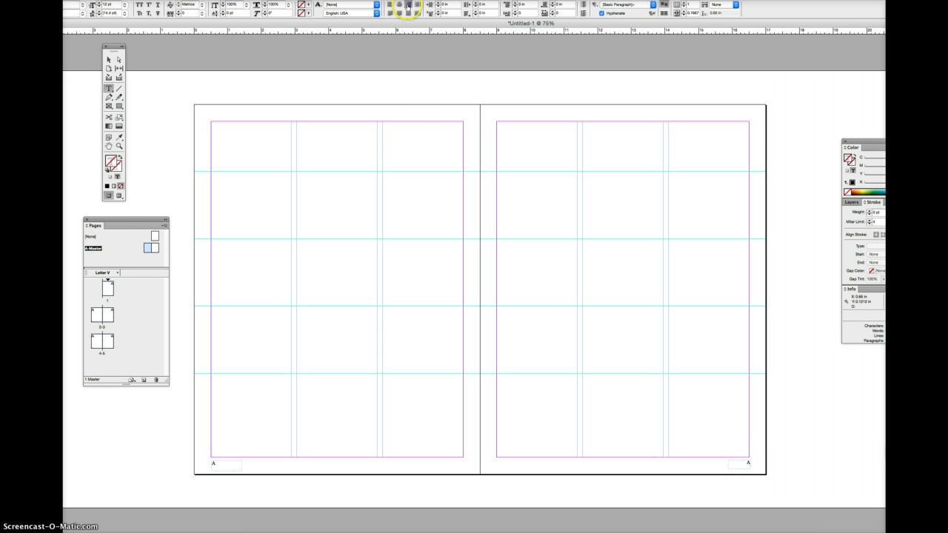
Check the automatic page numbers at the foot of document pages 2 through 5
double_click(99, 314)
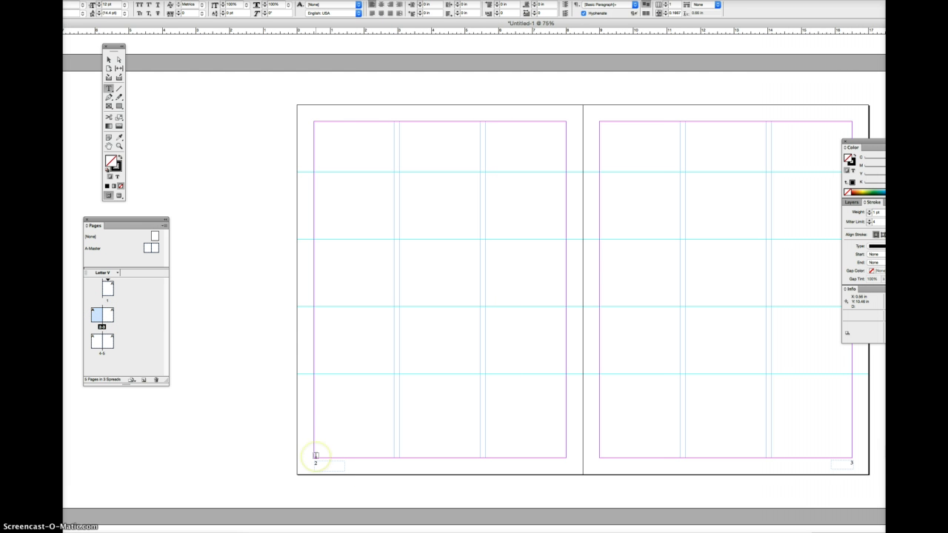
scroll(315, 455, "right", 3)
double_click(109, 315)
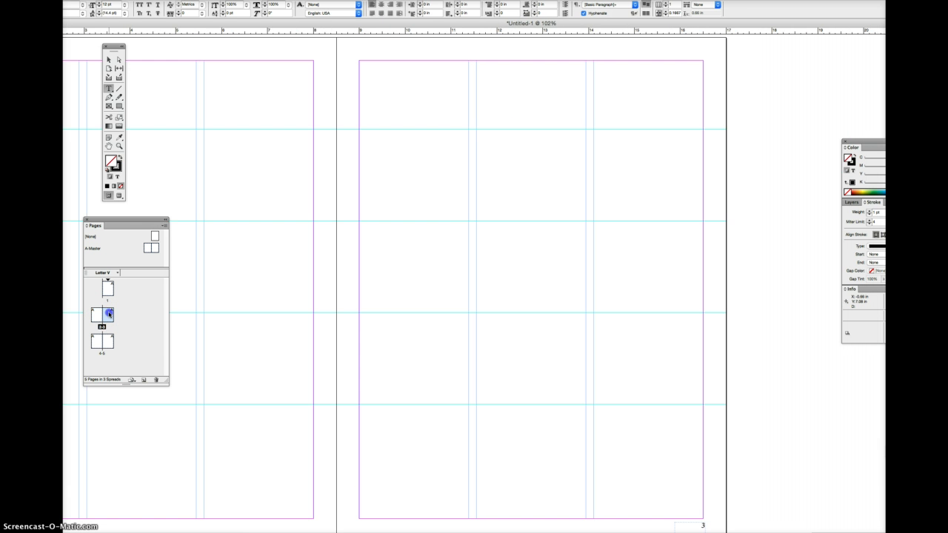
double_click(97, 341)
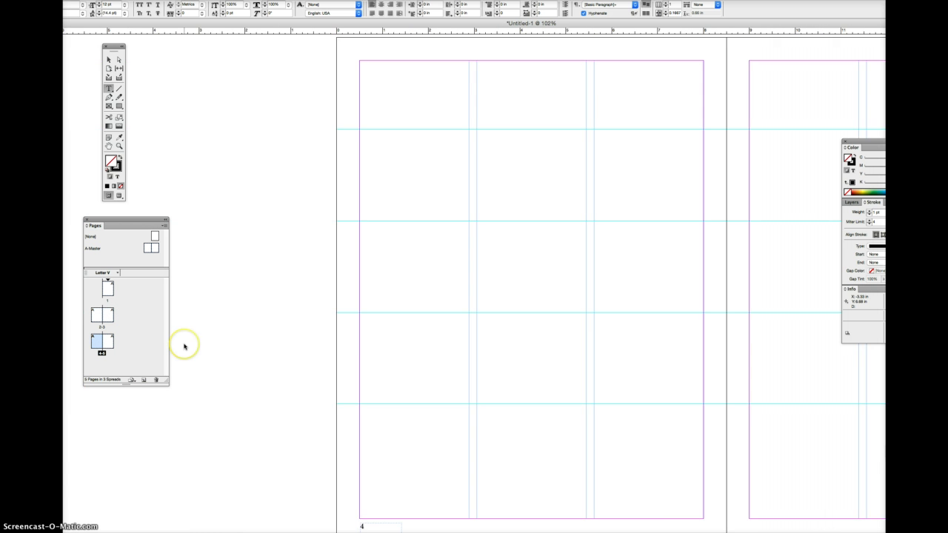
scroll(185, 345, "right", 5)
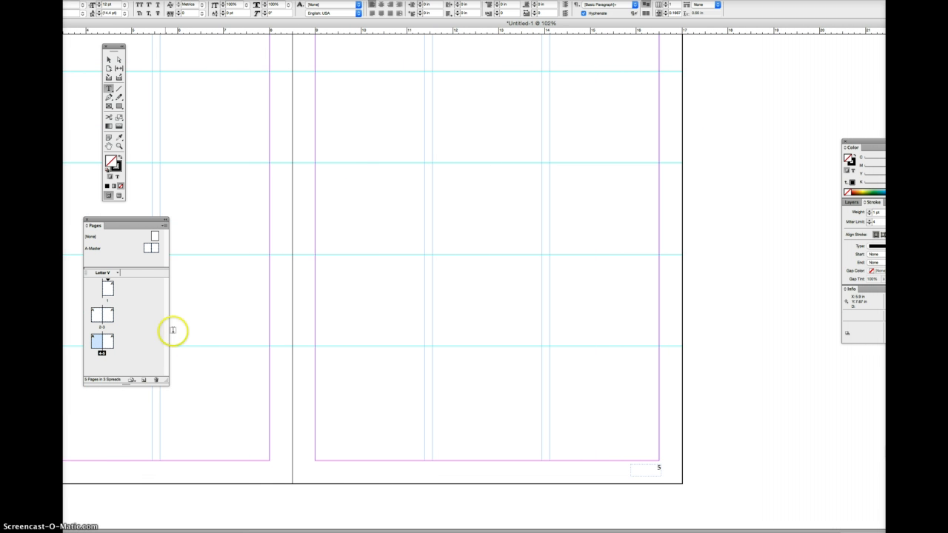
Set the page number marker on the left A-Master page in Avenir Black
double_click(148, 249)
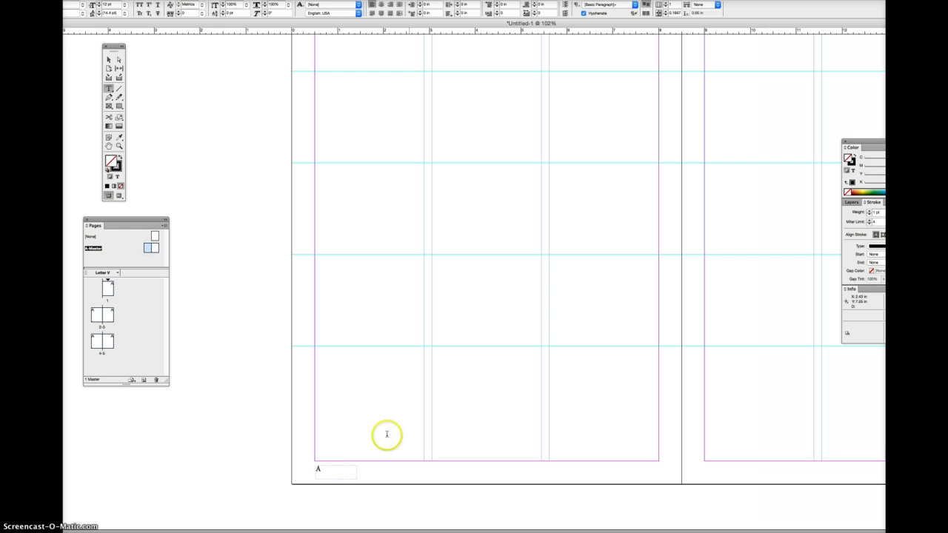
double_click(316, 467)
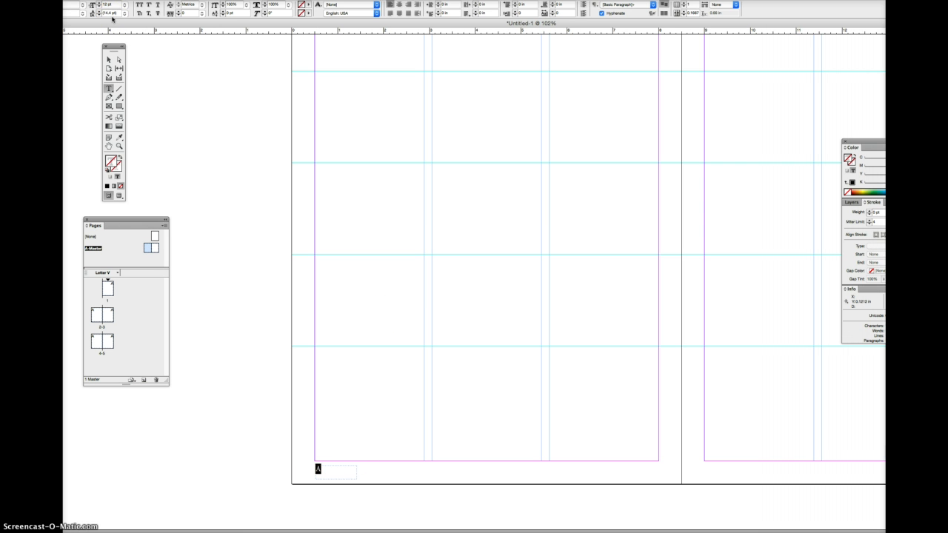
left_click(300, 114)
key("super+t")
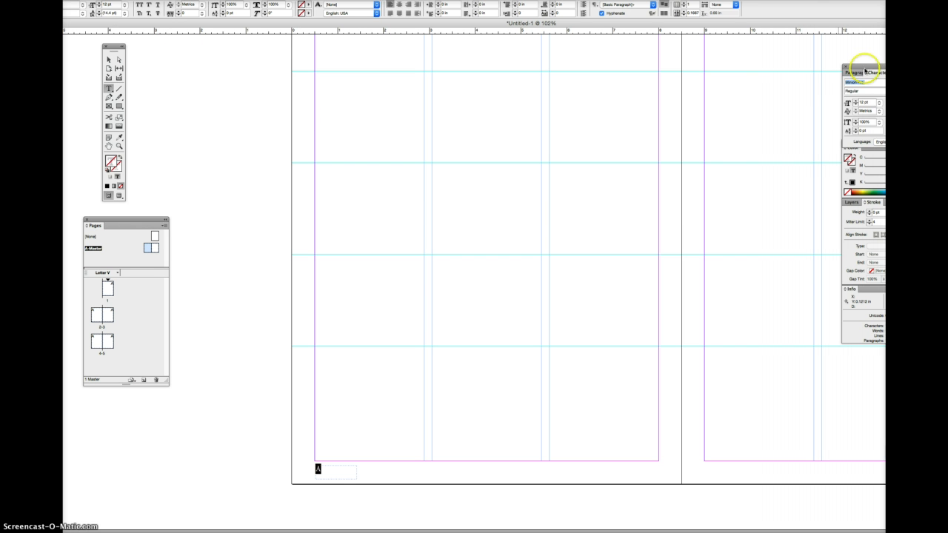
left_click_drag(864, 68, 758, 83)
left_click(756, 101)
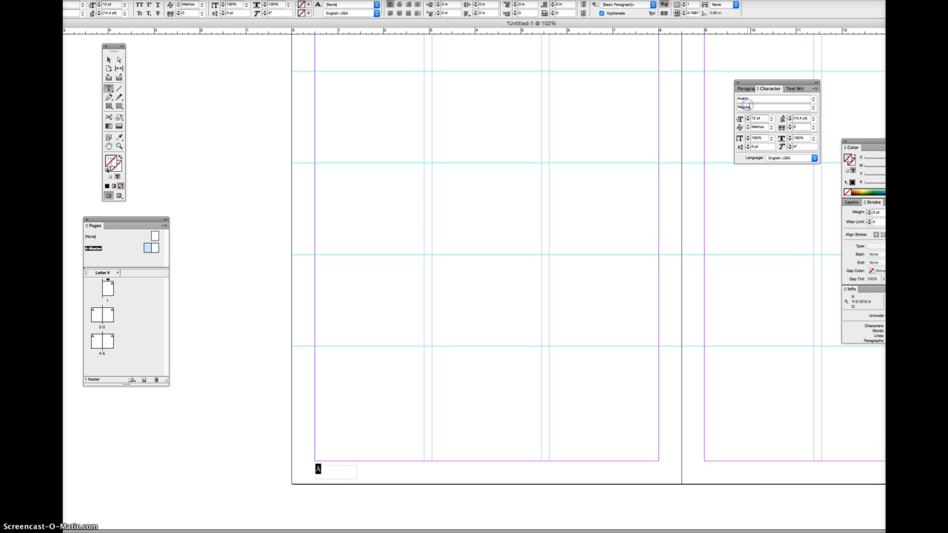
left_click(813, 111)
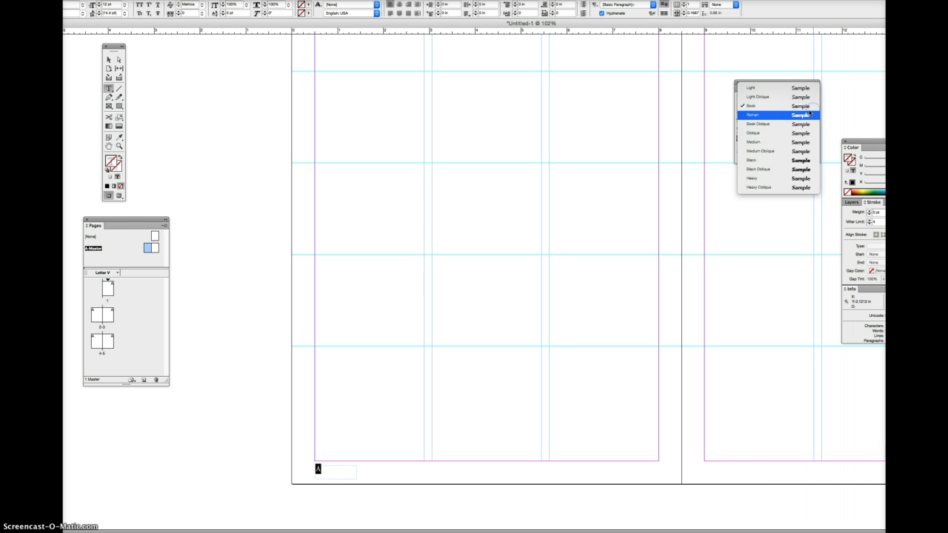
left_click(762, 160)
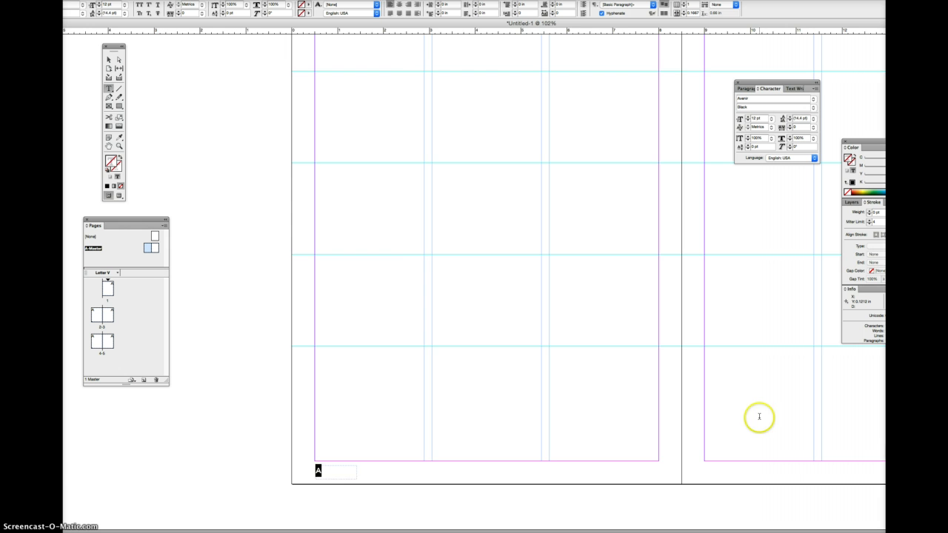
Set the right A-Master page's page number marker in Avenir Black to match the left one
scroll(759, 416, "right", 5)
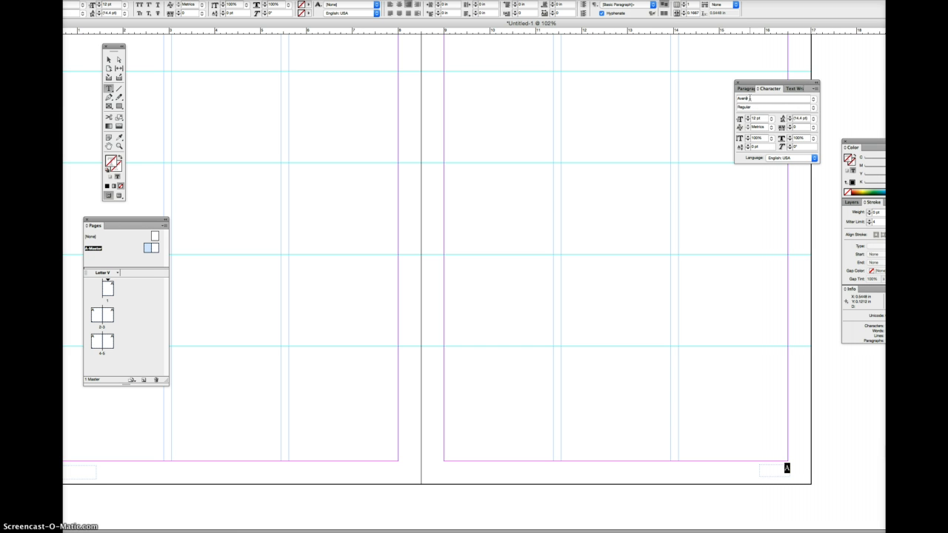
left_click(812, 108)
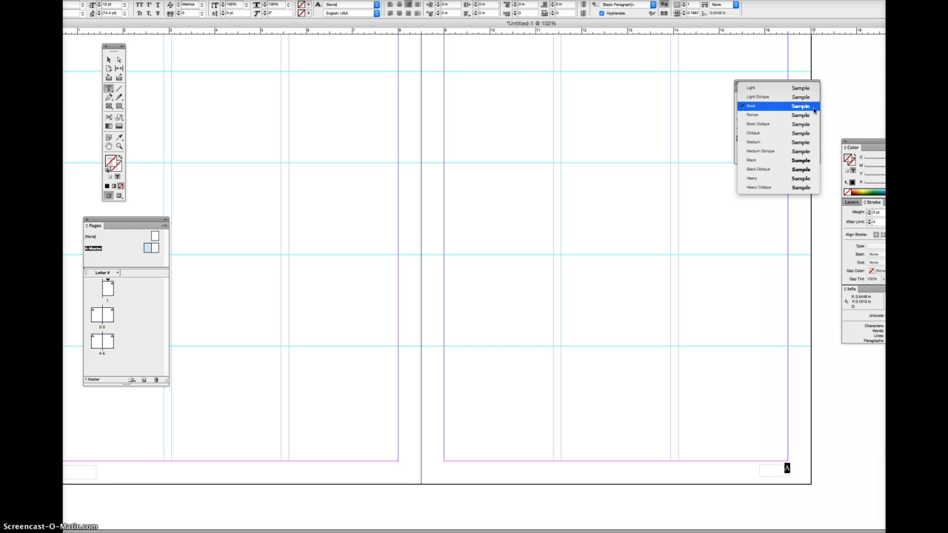
left_click(760, 159)
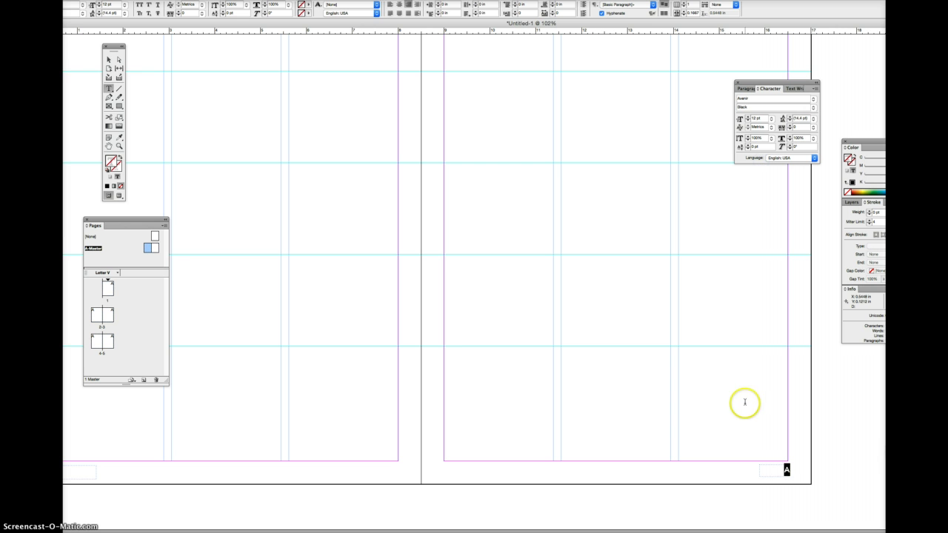
left_click(107, 59)
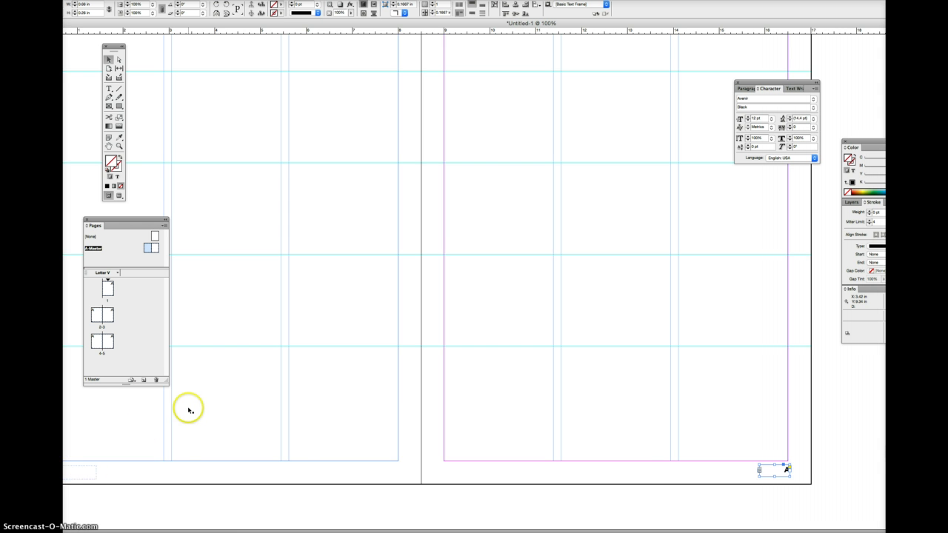
Check the restyled page numbers at the foot of document pages 2 through 5
scroll(188, 409, "right", 3)
scroll(385, 332, "left", 4)
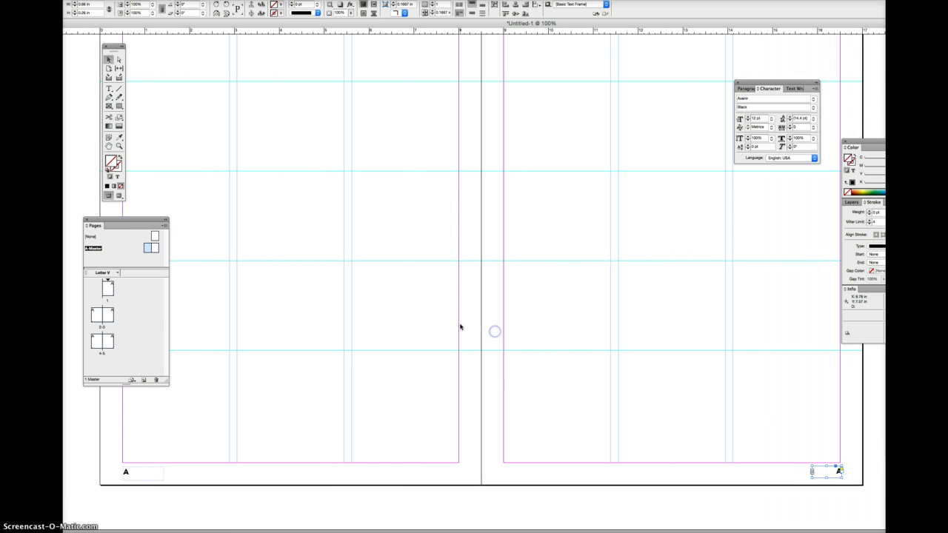
double_click(99, 314)
scroll(368, 433, "right", 2)
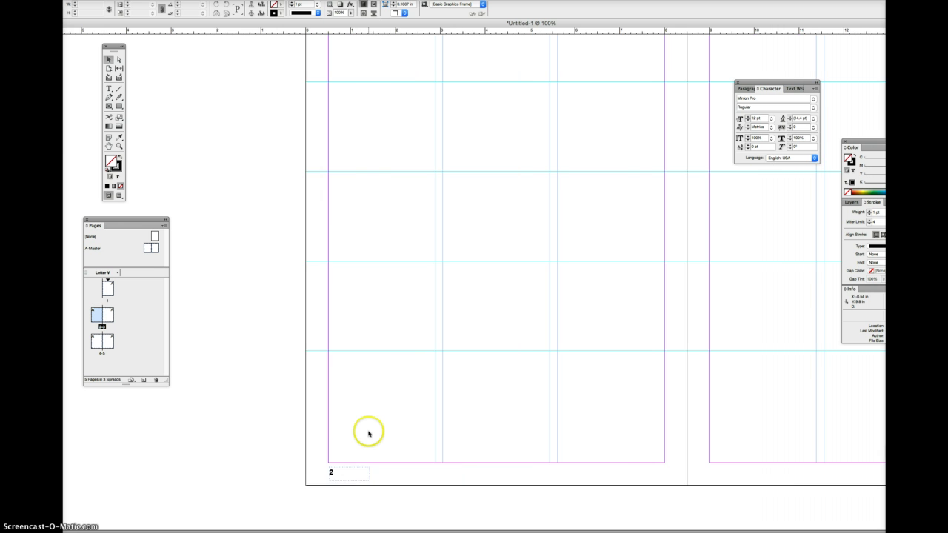
scroll(611, 474, "right", 5)
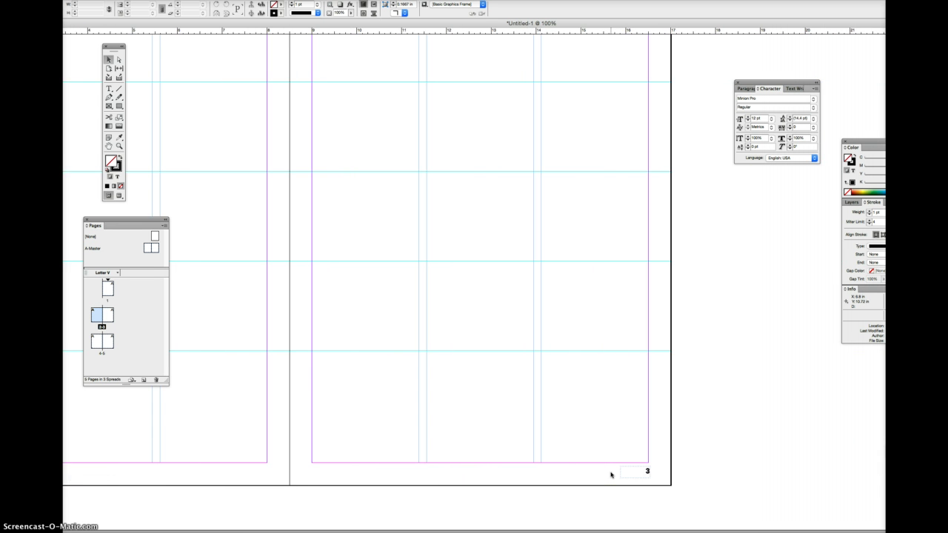
scroll(611, 475, "left", 3)
key("super+minus")
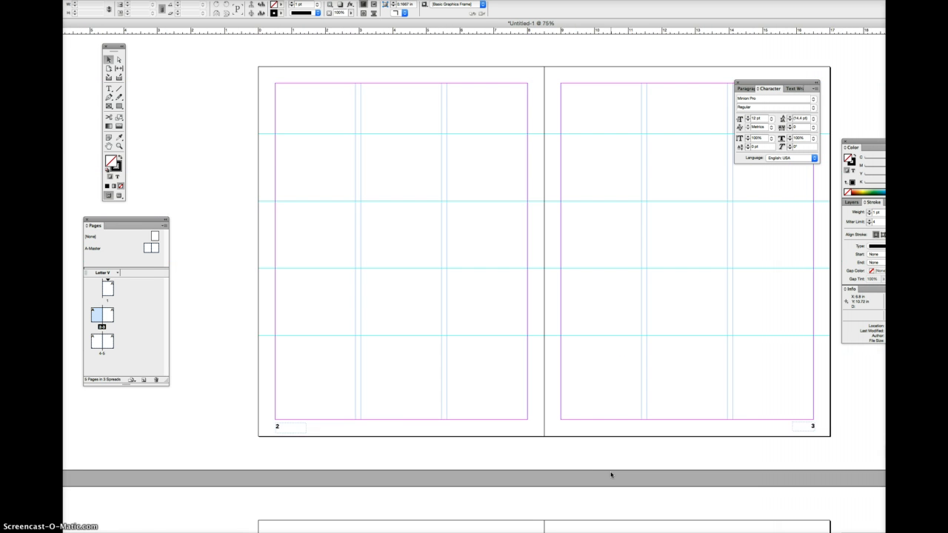
left_click_drag(576, 451, 496, 153)
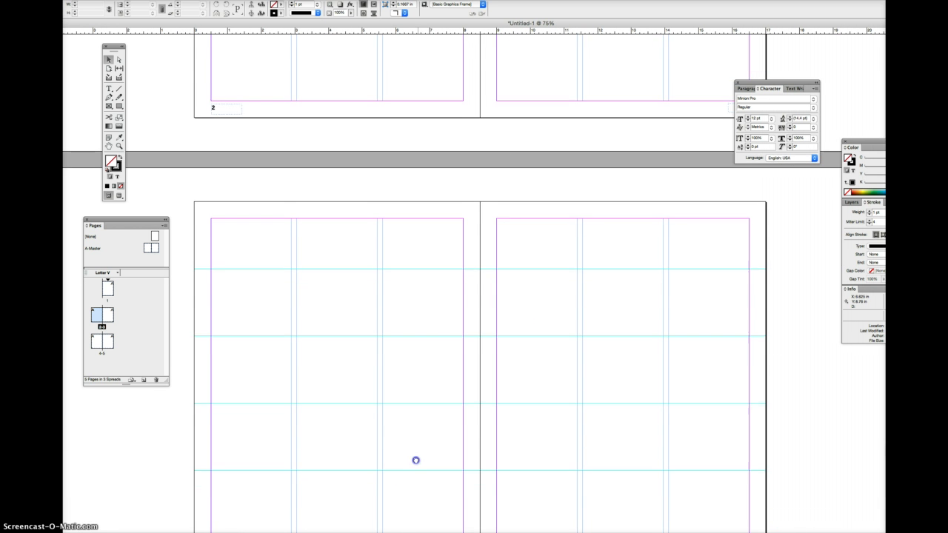
left_click_drag(414, 459, 396, 327)
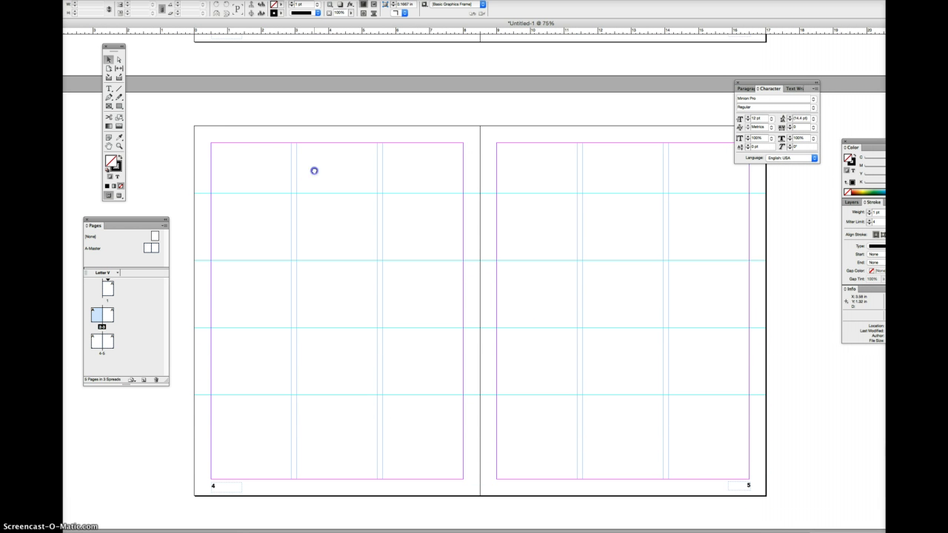
left_click_drag(313, 168, 296, 322)
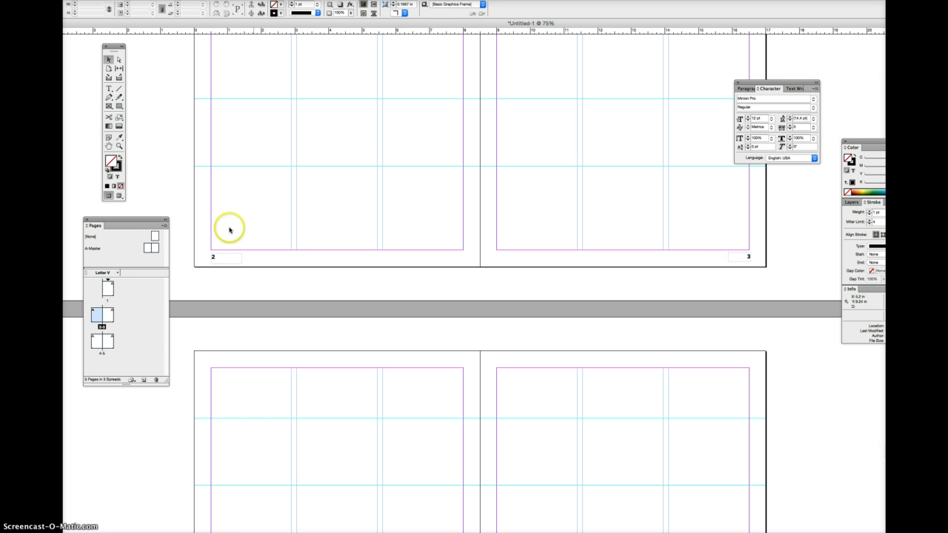
Compare the A-Master spread's page number markers with the numbers on the document's two spreads
double_click(151, 247)
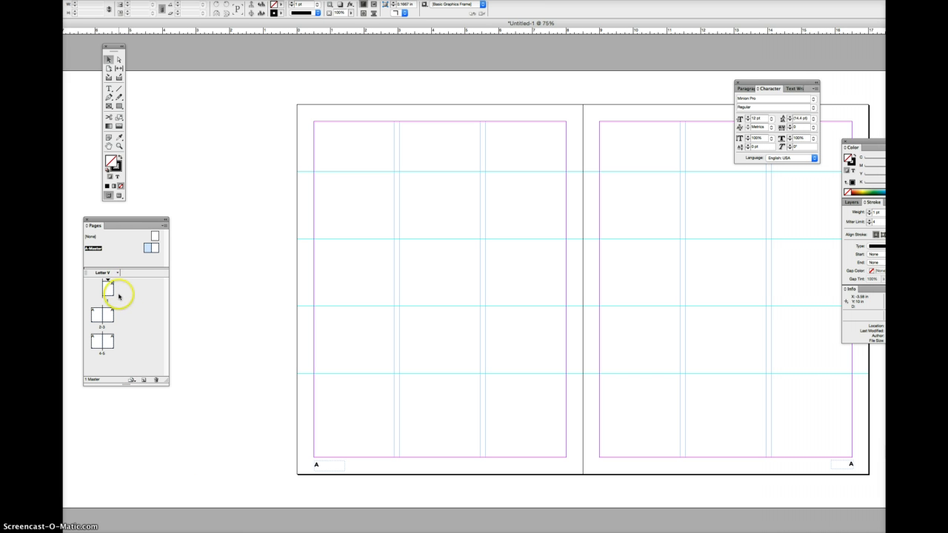
left_click(97, 315)
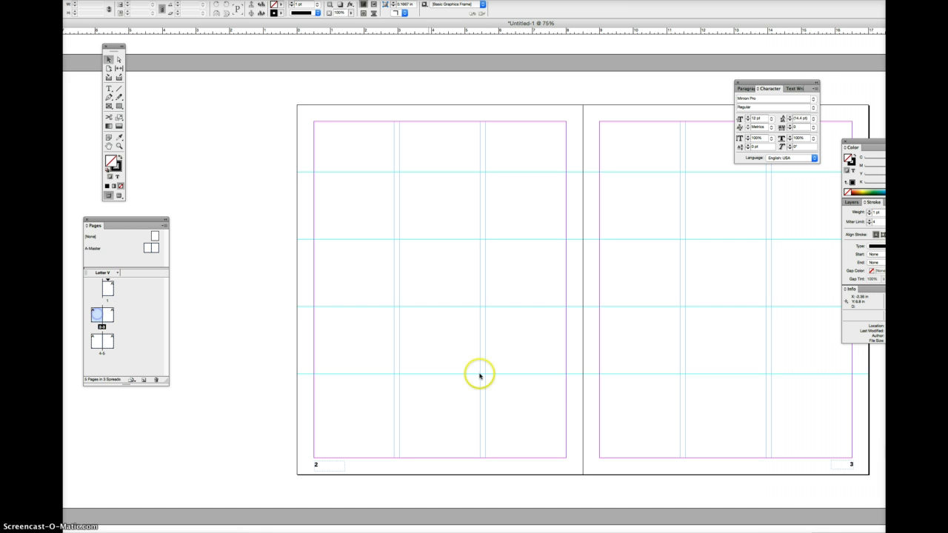
scroll(531, 324, "down", 3)
scroll(531, 324, "right", 3)
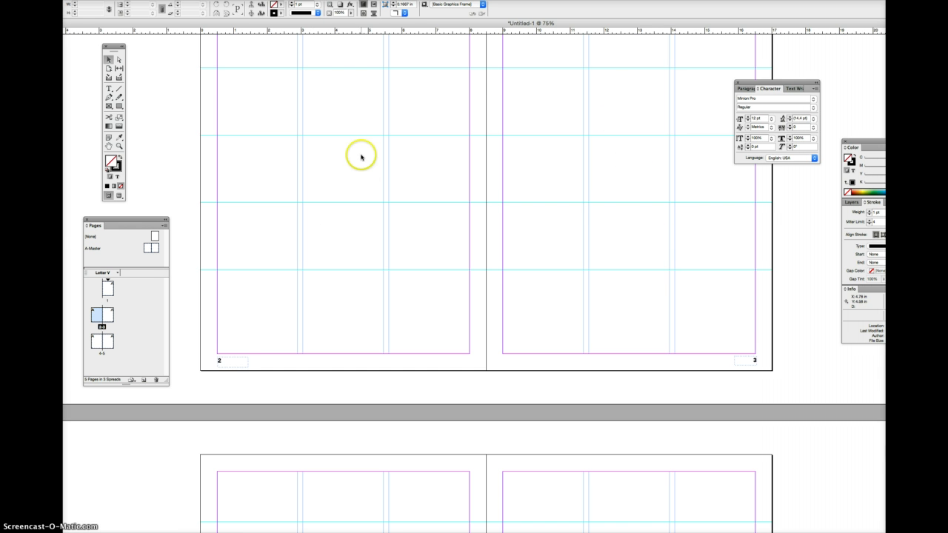
scroll(422, 304, "down", 5)
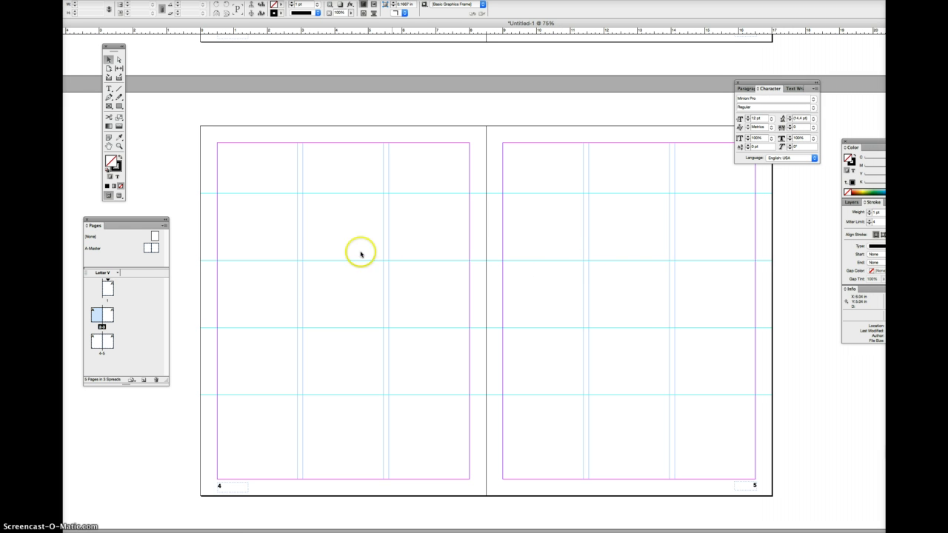
Start a new section at page 5 with automatic page numbering and the section prefix "cover"
left_click(106, 345)
left_click(164, 226)
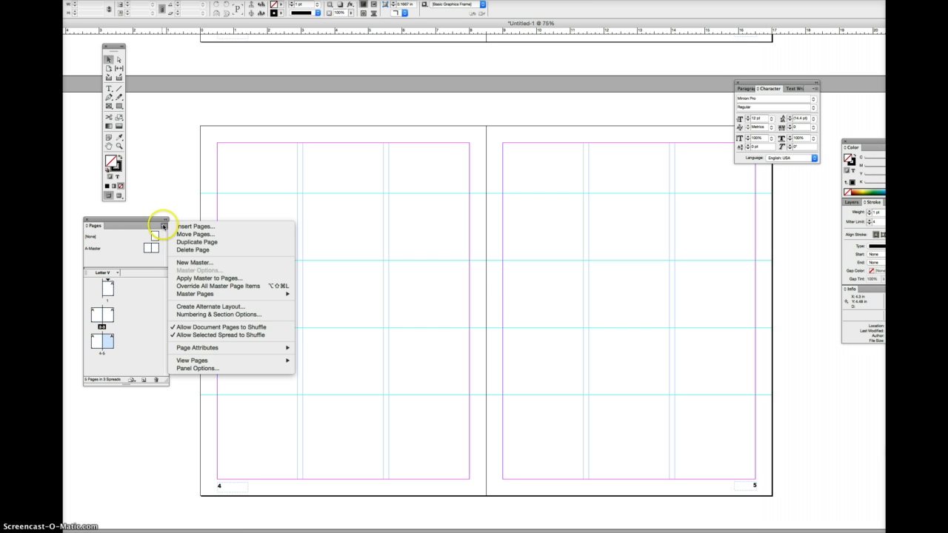
left_click(191, 315)
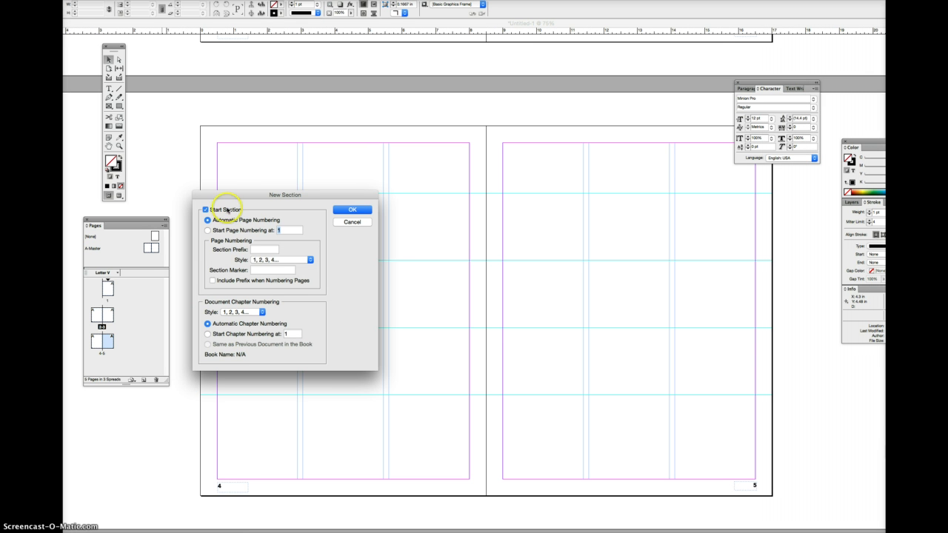
left_click_drag(230, 189, 196, 166)
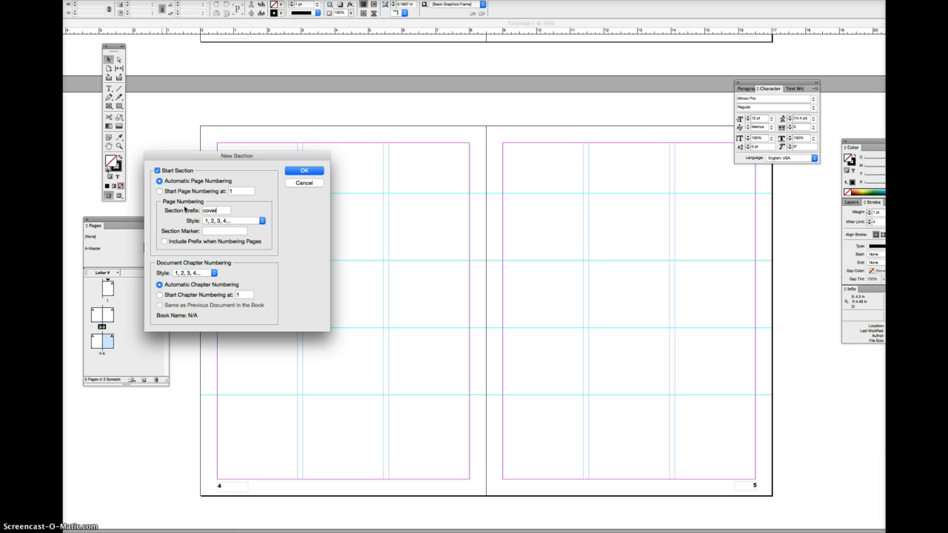
left_click(303, 172)
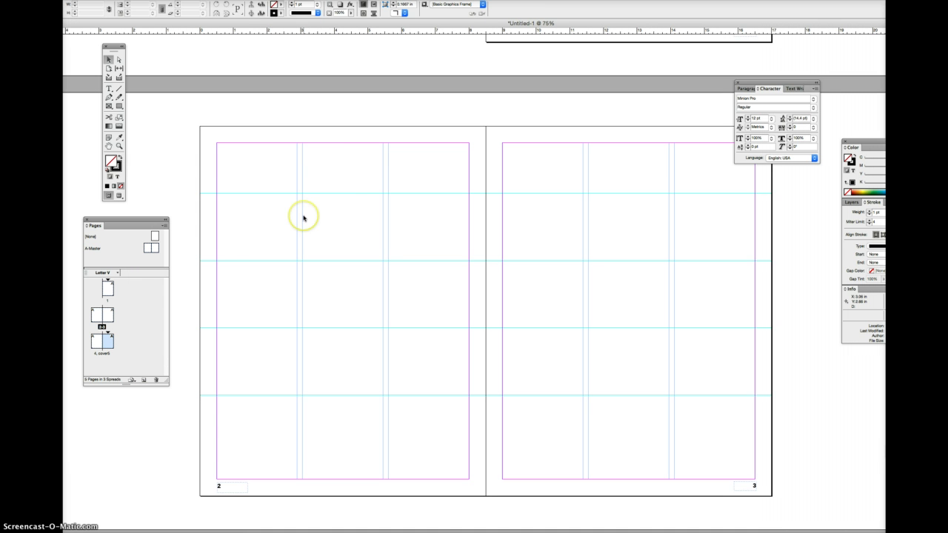
Change the "cover" section's options to start page numbering at 1
scroll(303, 217, "down", 10)
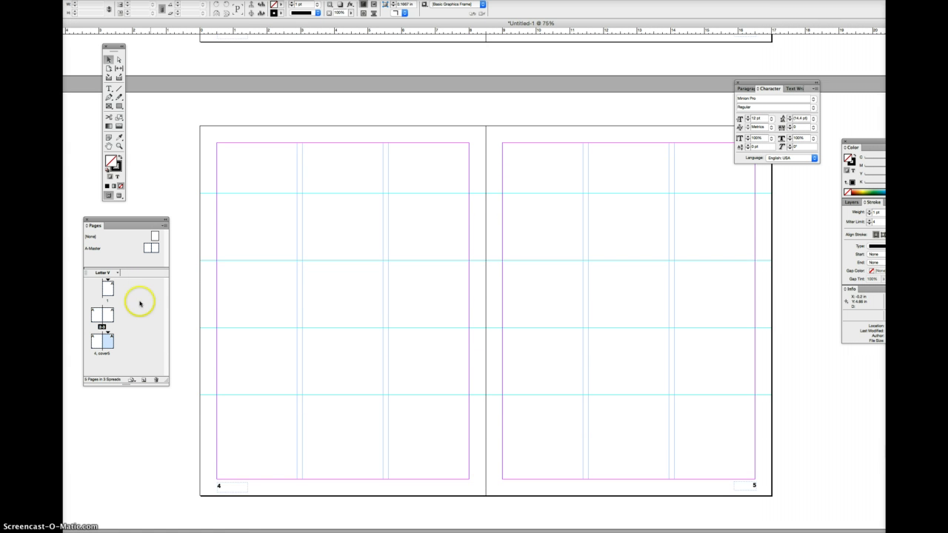
left_click(164, 225)
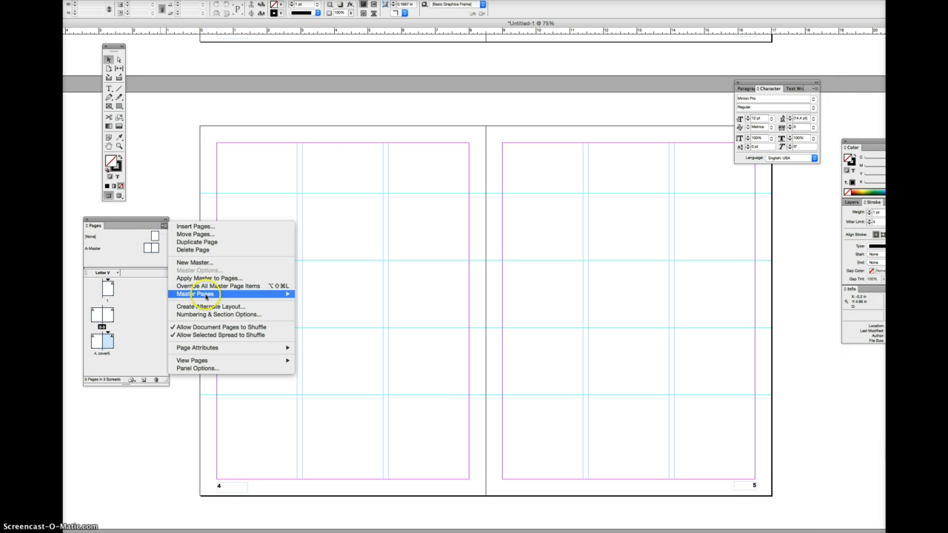
left_click(207, 314)
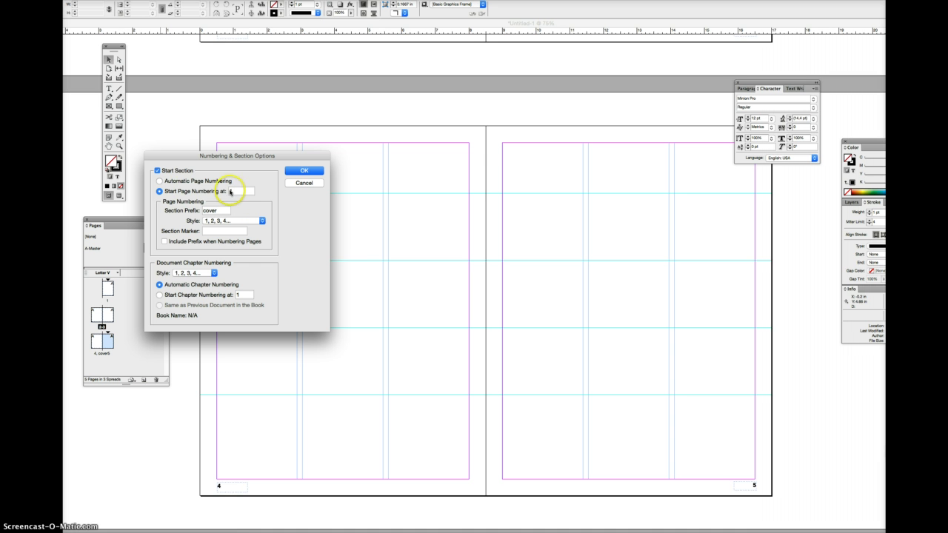
left_click(302, 171)
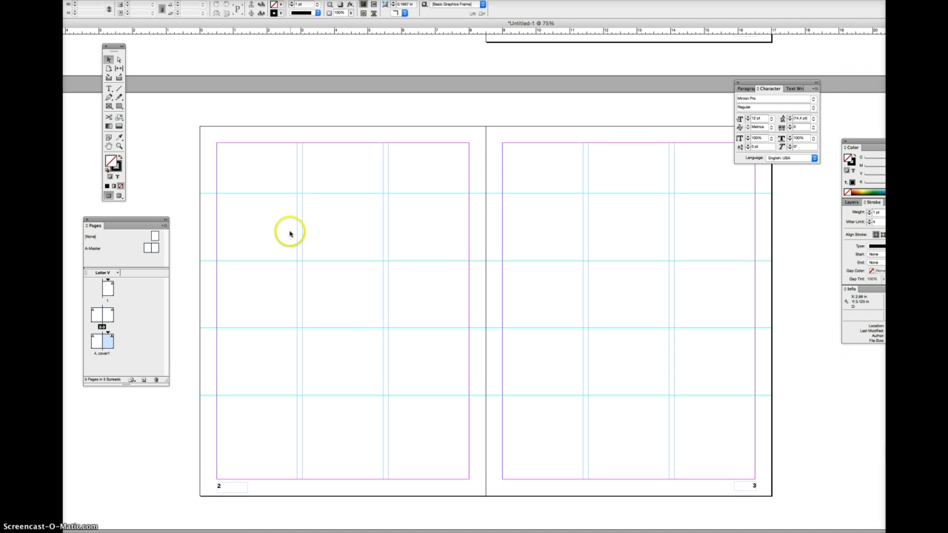
Examine the page number on the "cover" section's page and compare it with those on the preceding pages
double_click(108, 342)
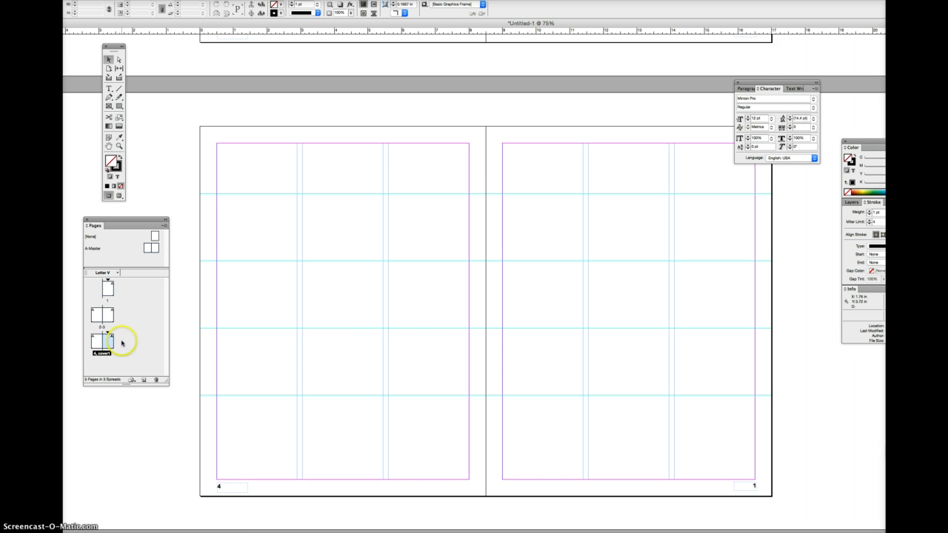
mouse_move(104, 334)
left_mouse_down()
mouse_move(103, 295)
mouse_move(106, 334)
left_mouse_up()
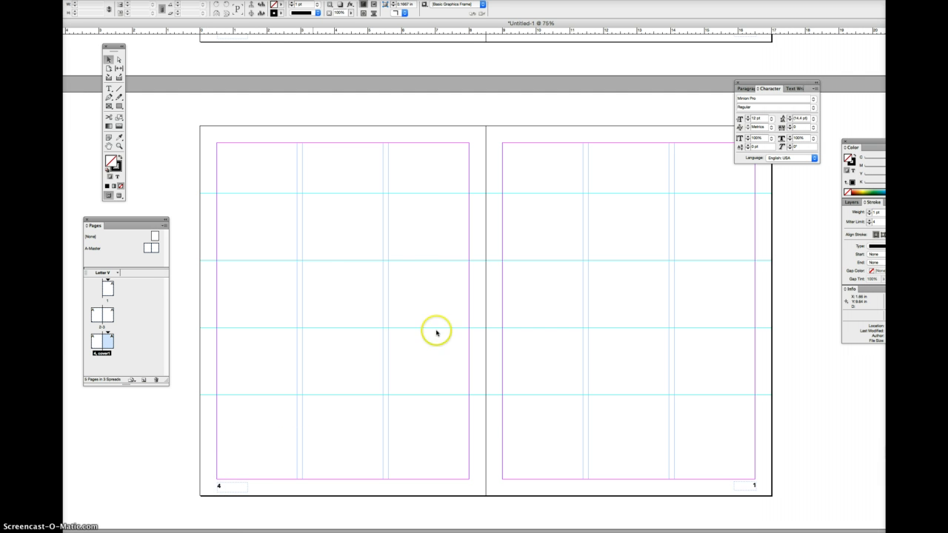
scroll(318, 253, "up", 5)
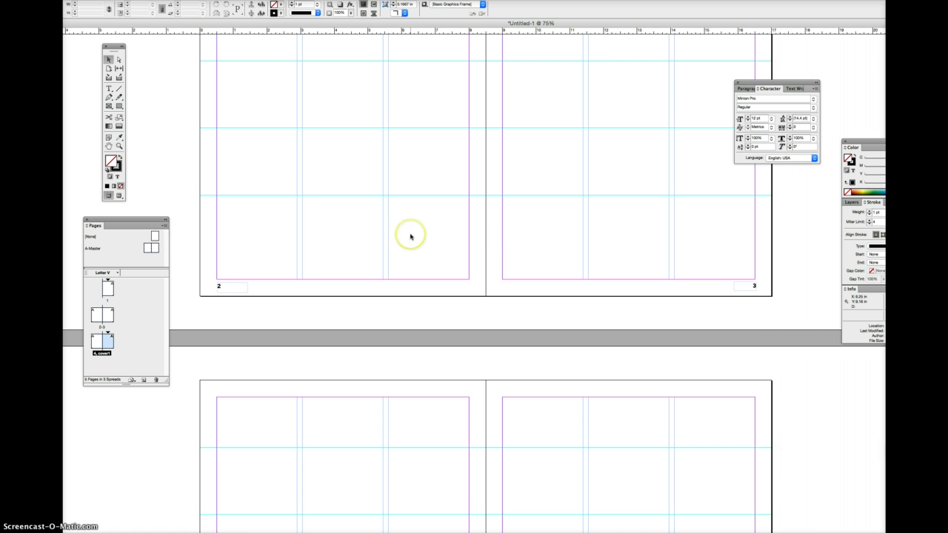
scroll(410, 237, "down", 5)
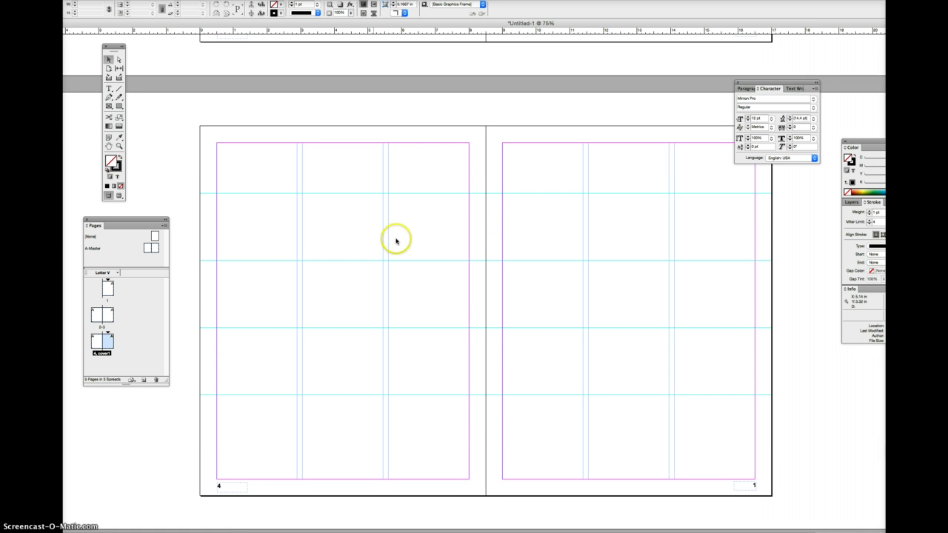
scroll(459, 222, "up", 3)
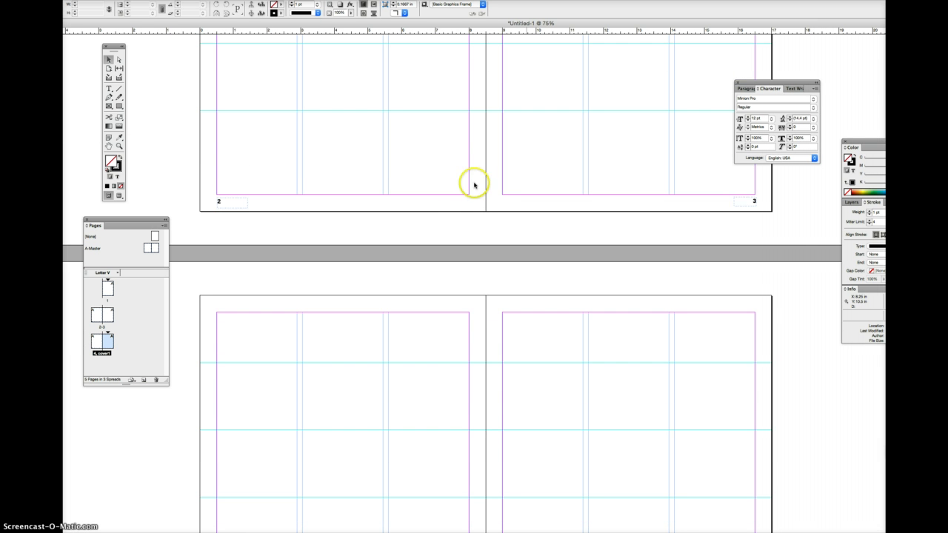
scroll(479, 316, "down", 1)
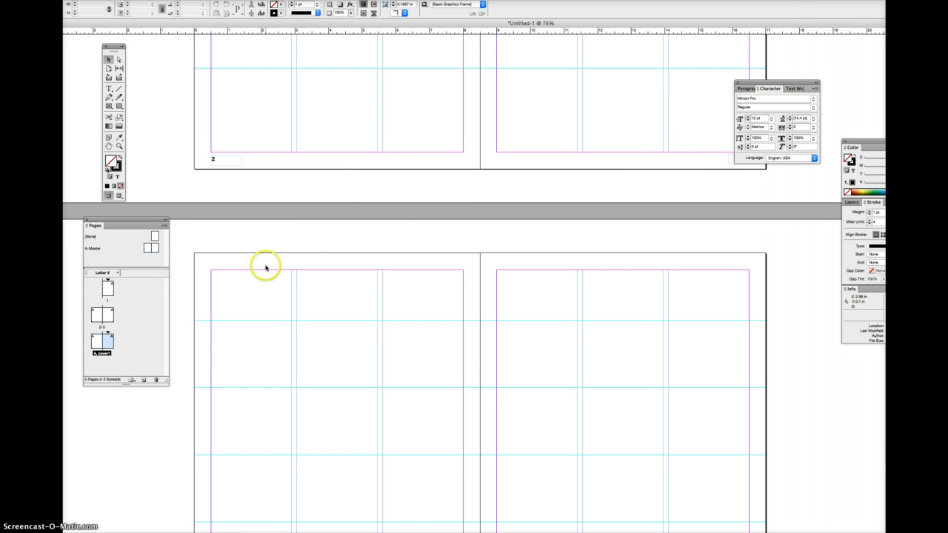
On the A-Master's left page, widen the page number frame and add "Track and Field Newsletter" after the page number marker
scroll(481, 314, "down", 3)
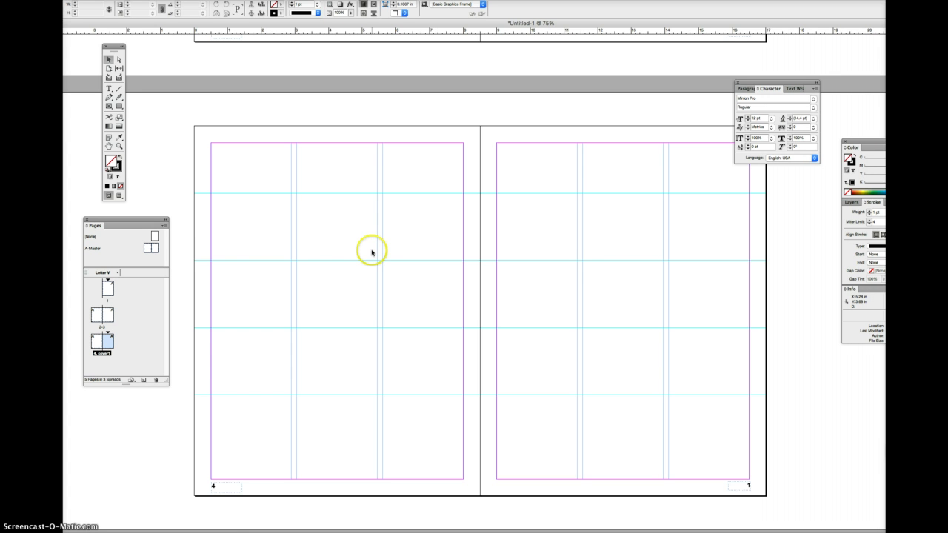
double_click(151, 248)
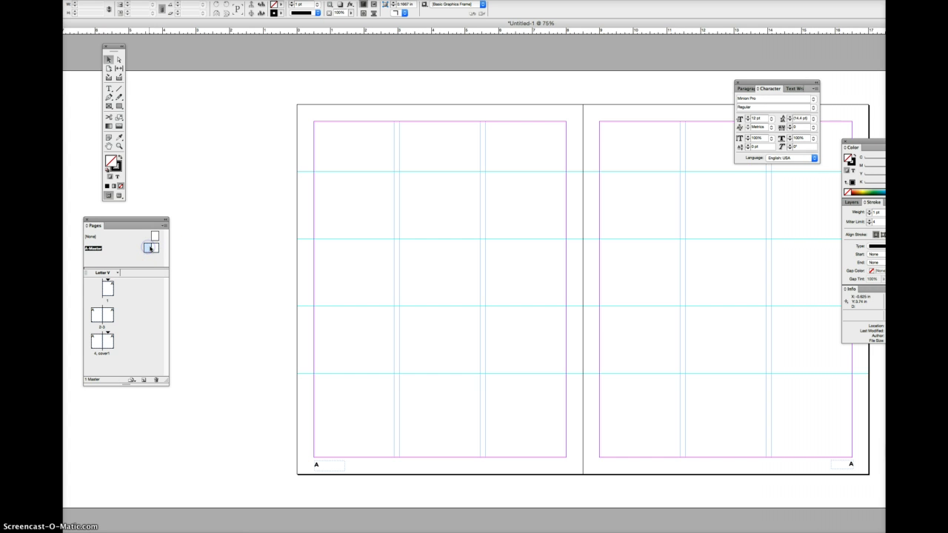
key("super+equal")
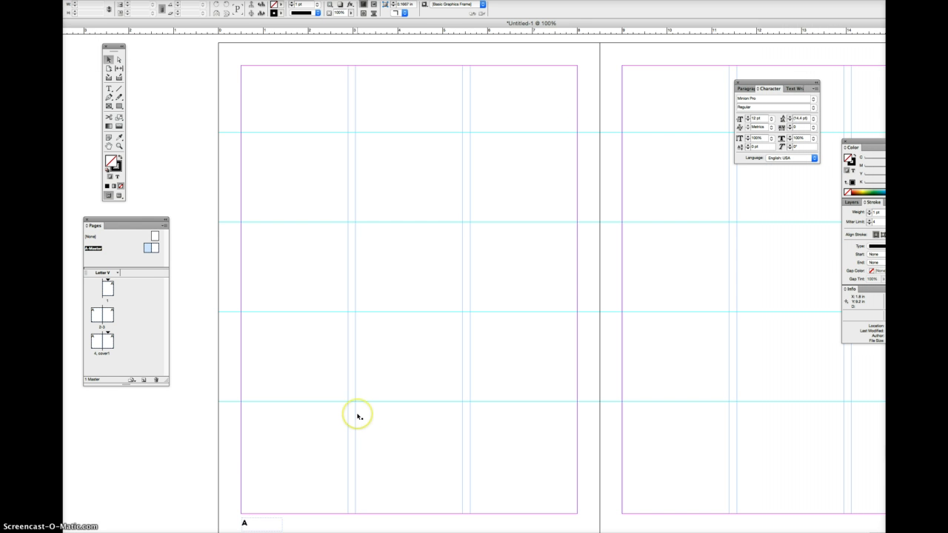
scroll(332, 193, "down", 2)
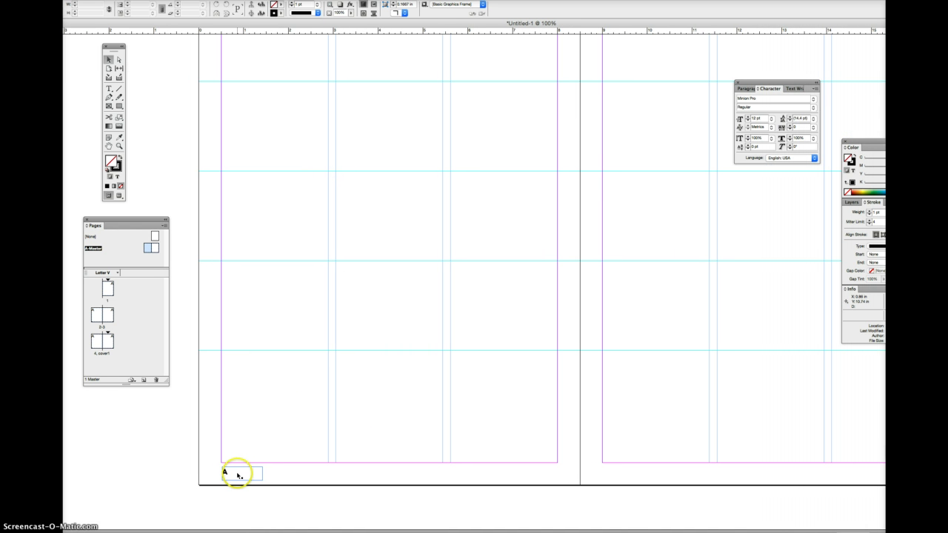
left_click(261, 477)
left_click_drag(262, 478, 328, 481)
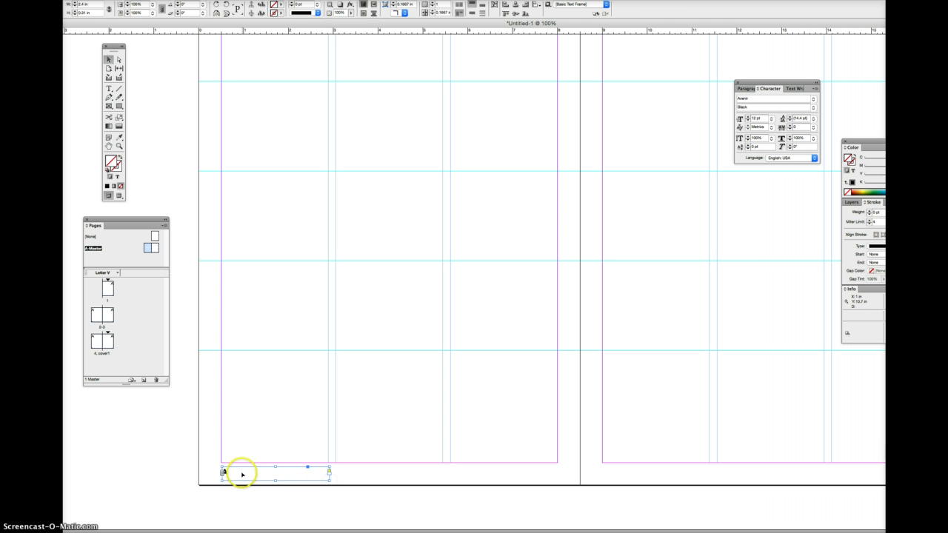
double_click(245, 473)
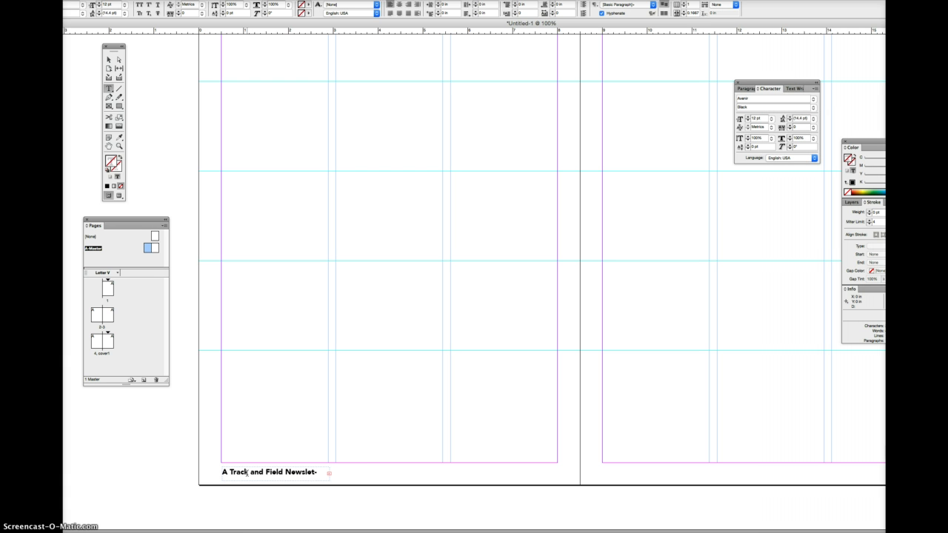
left_click(328, 481)
left_click_drag(331, 480, 338, 480)
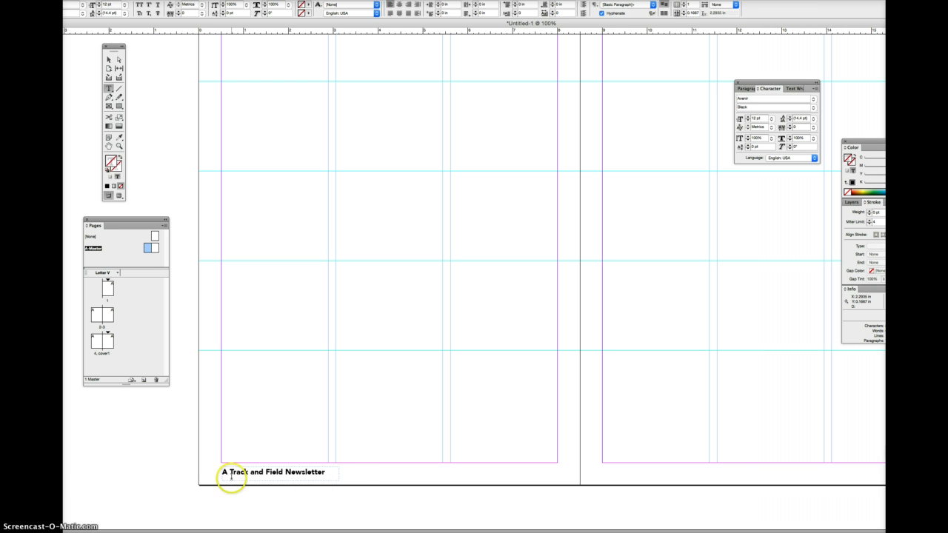
Widen the page number frame on the A-Master's right page and add "Spring 2015 Issue" before the marker
scroll(351, 473, "right", 10)
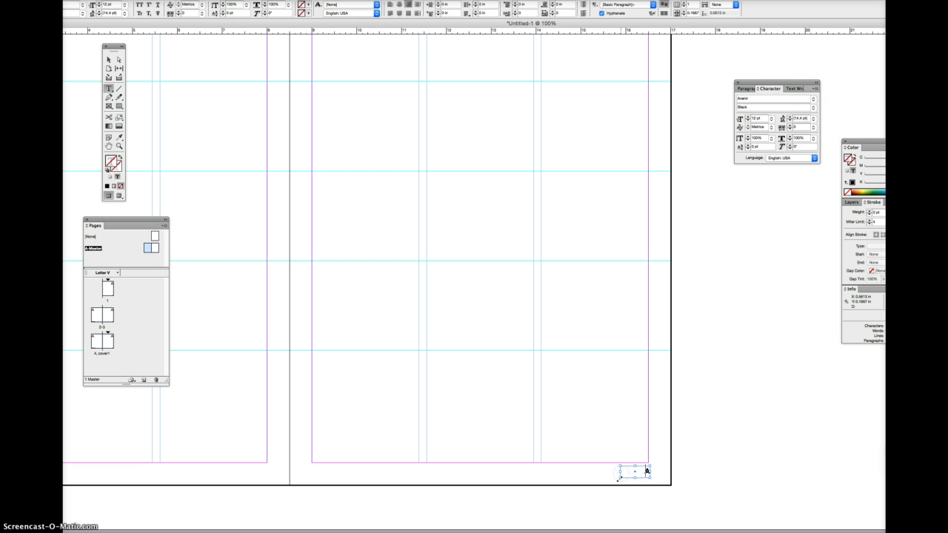
left_click_drag(618, 478, 544, 480)
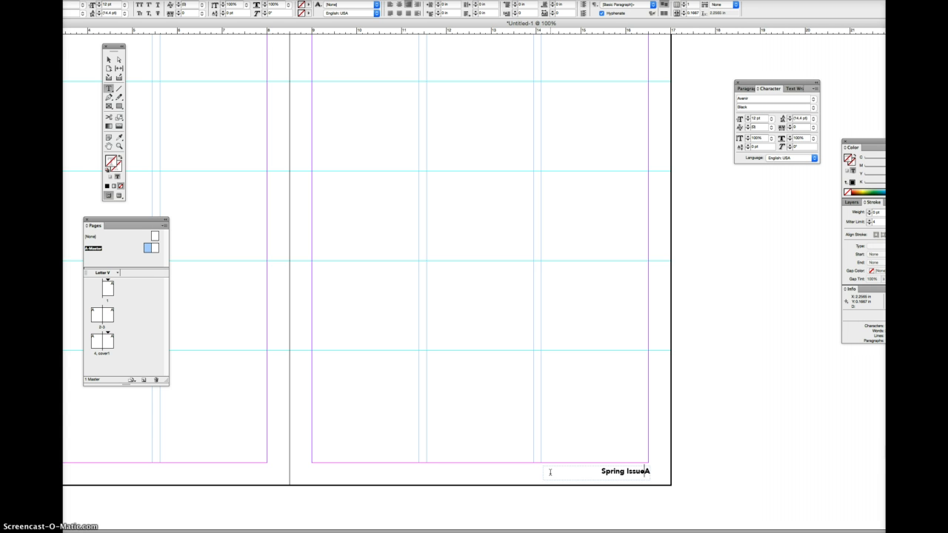
left_click(624, 470)
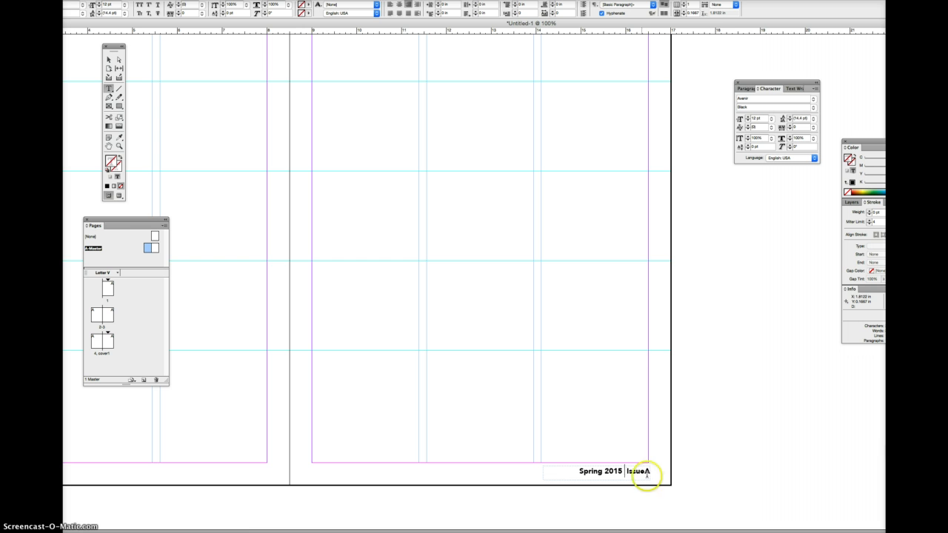
left_click(644, 471)
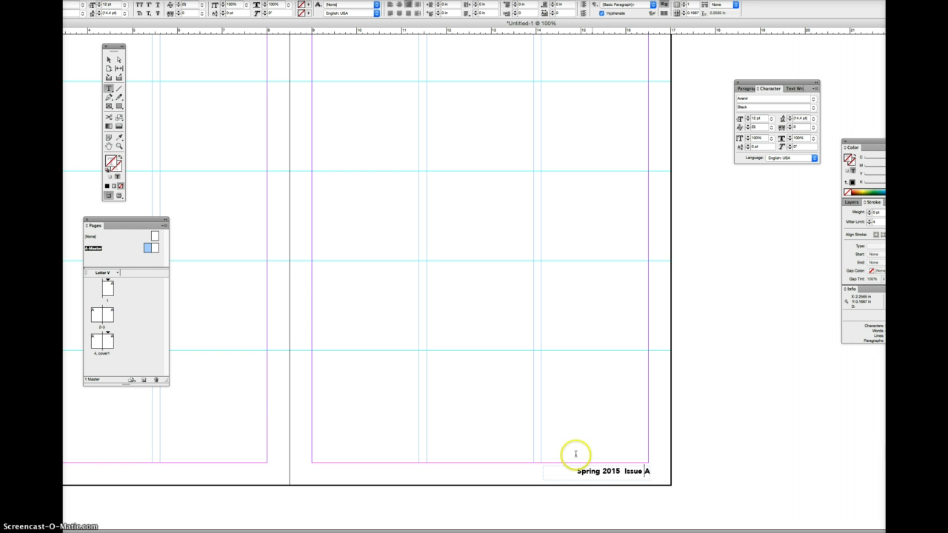
Check the footer text and page numbers on spread 2-3 and on the spread with pages 4 and cover1
left_click_drag(91, 248, 104, 303)
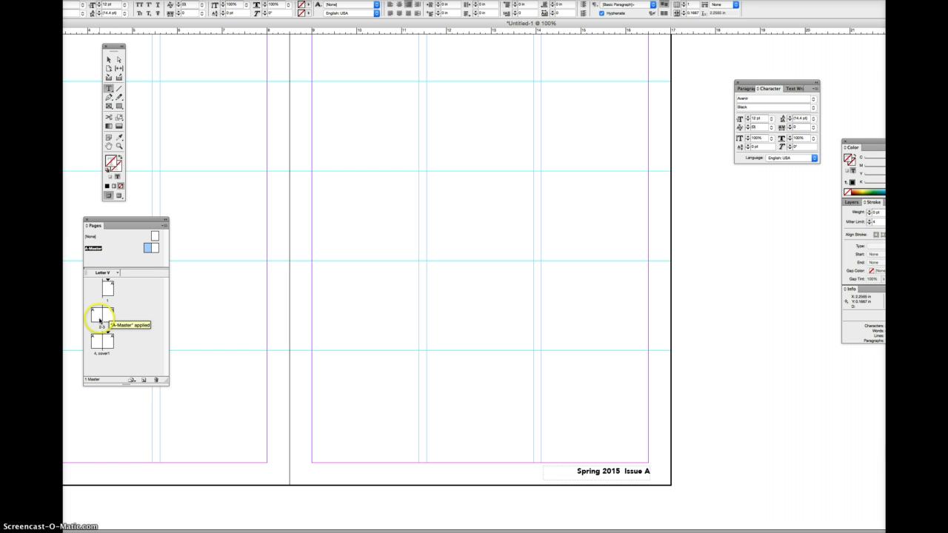
key("super+minus")
key("super+minus")
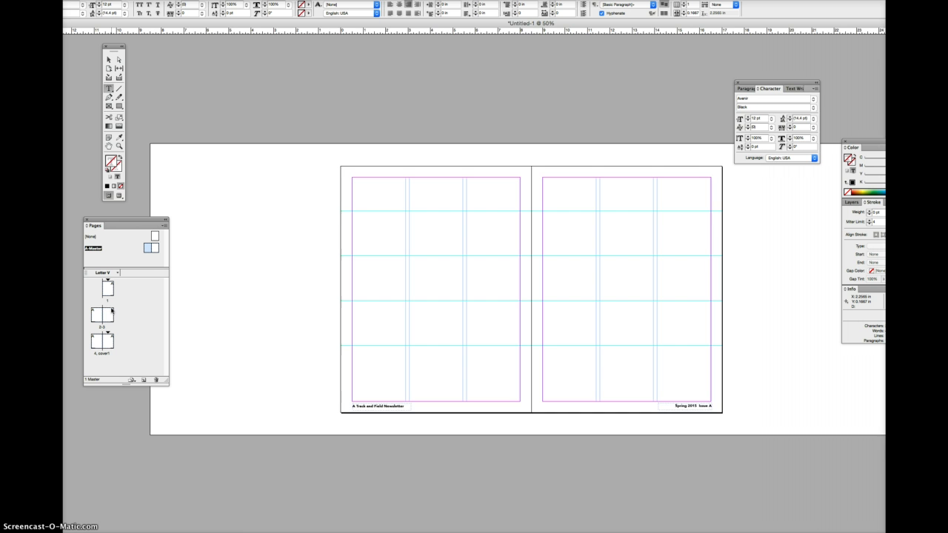
key("super+equal")
left_click_drag(88, 248, 98, 319)
double_click(98, 318)
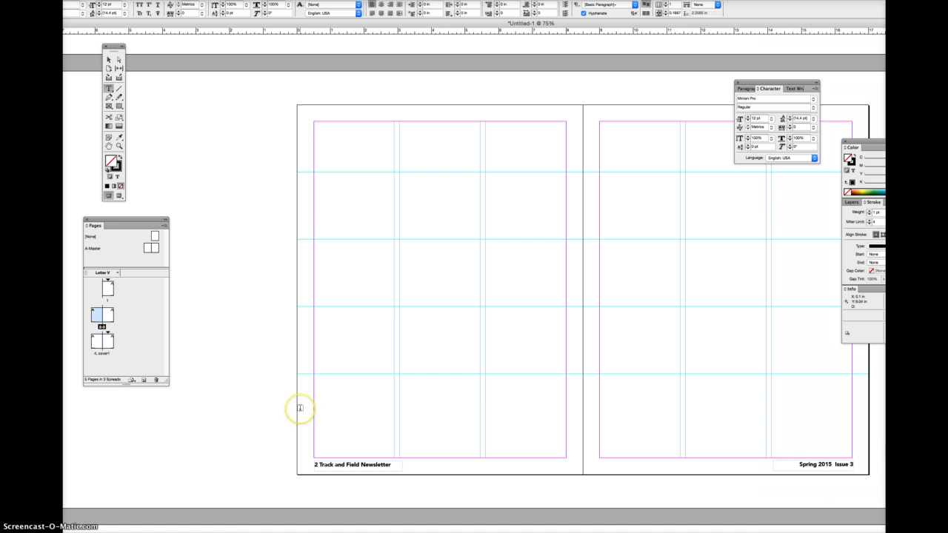
scroll(300, 407, "down", 10)
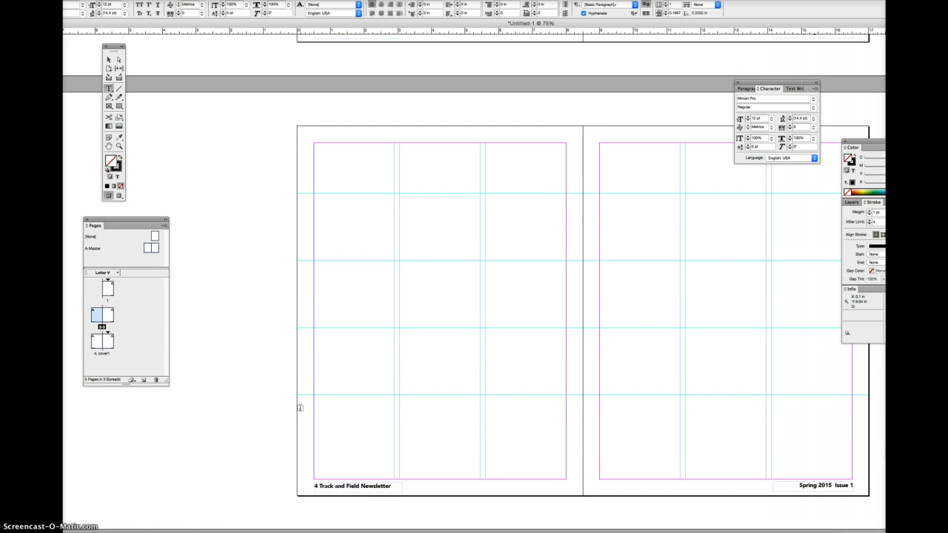
scroll(299, 407, "right", 3)
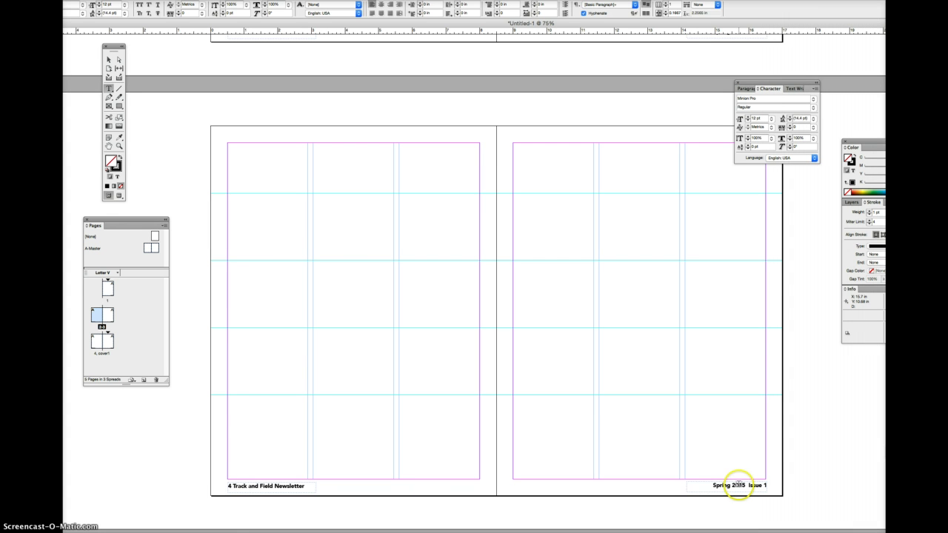
Try to select the master footer frames directly on pages 4 and cover1
left_click(108, 60)
left_click(750, 485)
left_click(265, 489)
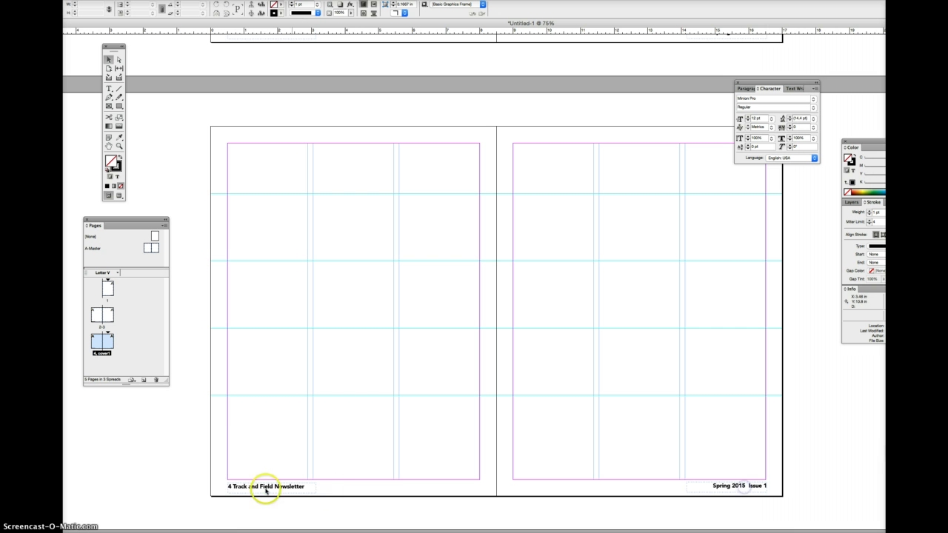
left_click(224, 442)
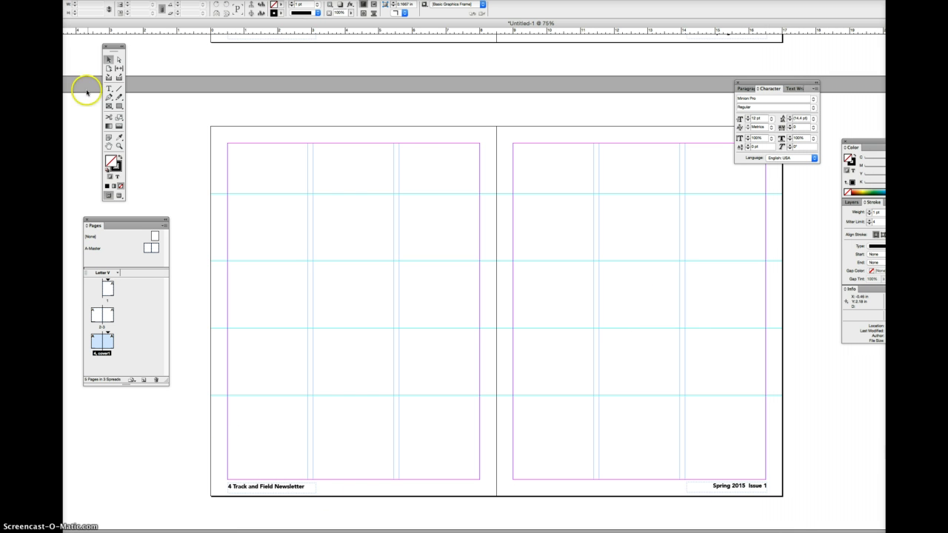
Draw a margin-wide rectangle at the top of page cover1 and one about 5.08 by 4.16 in across its two right columns
left_click(120, 107)
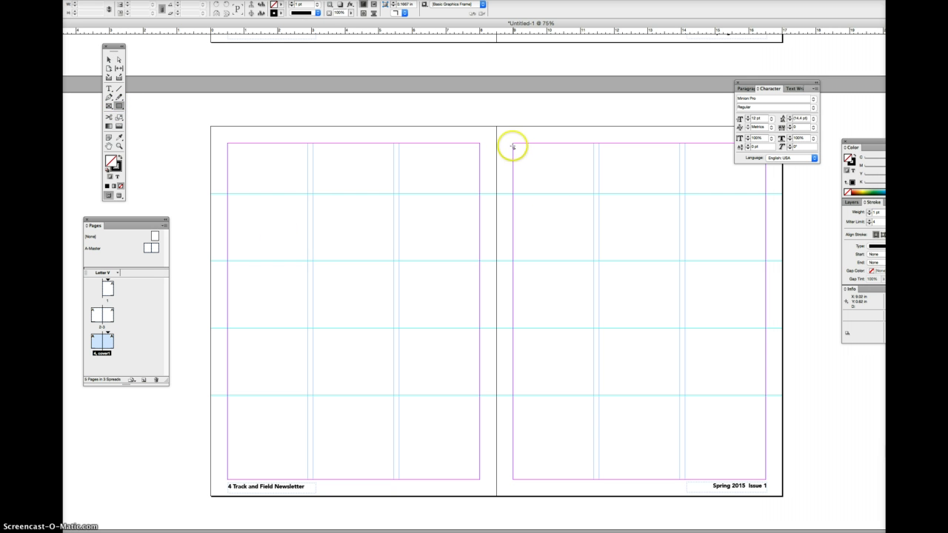
left_click_drag(512, 144, 765, 244)
left_click_drag(594, 256, 765, 393)
Override the "Spring 2015 Issue" master footer frame on page cover1 and move it slightly
left_click(110, 59)
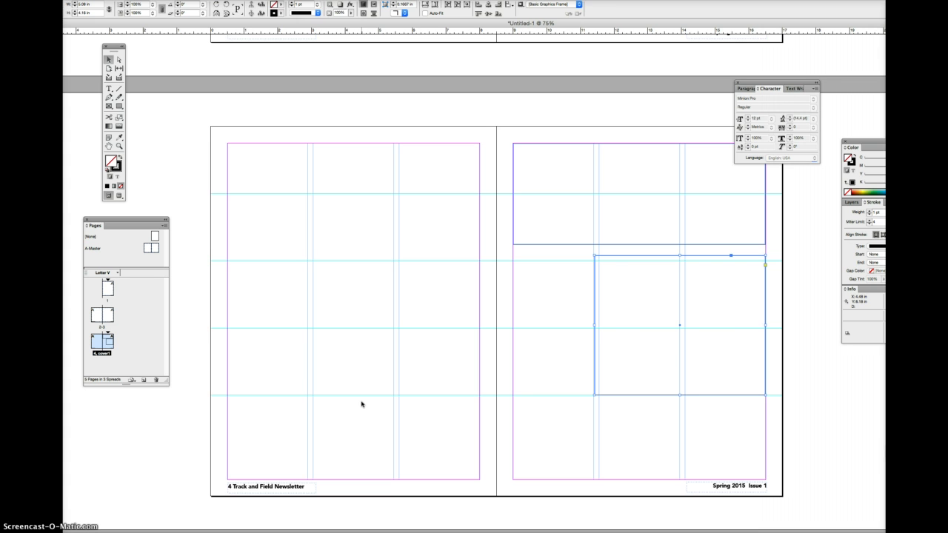
left_click(726, 486)
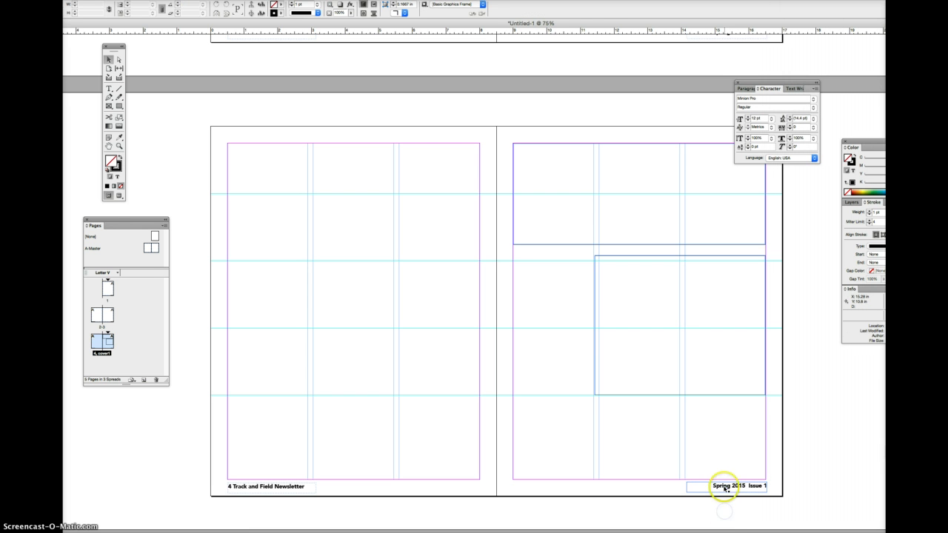
mouse_move(718, 483)
left_mouse_down()
mouse_move(624, 490)
mouse_move(716, 490)
left_mouse_up()
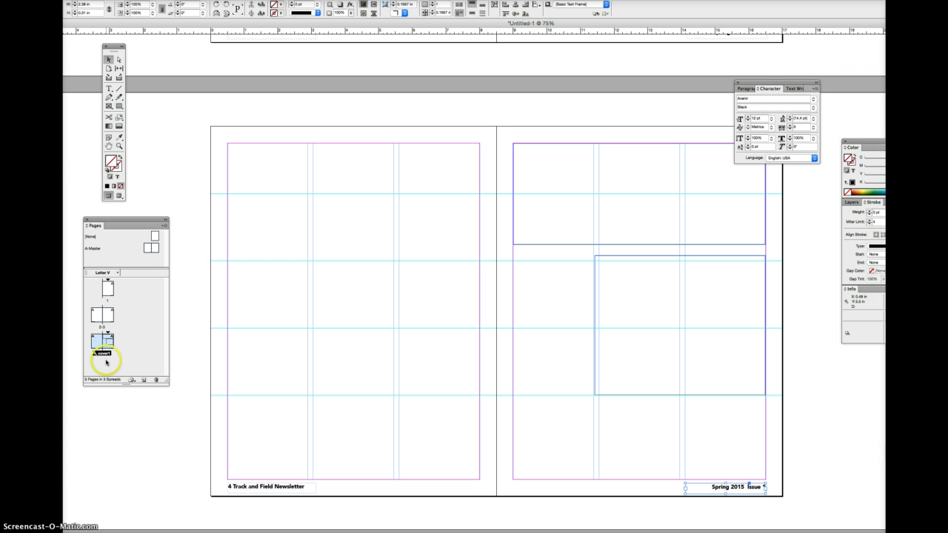
Insert 4 pages based on A-Master after page cover1
left_click(165, 224)
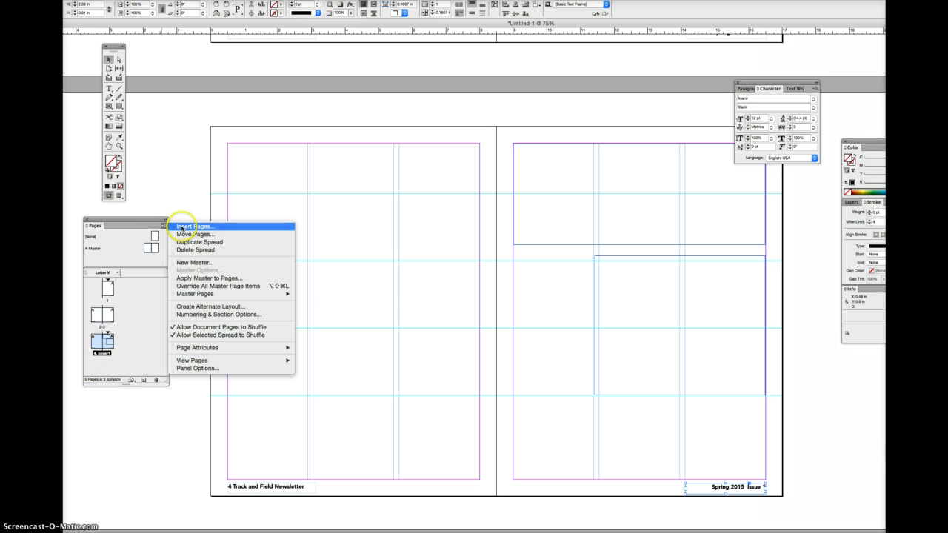
left_click(182, 228)
left_click(295, 238)
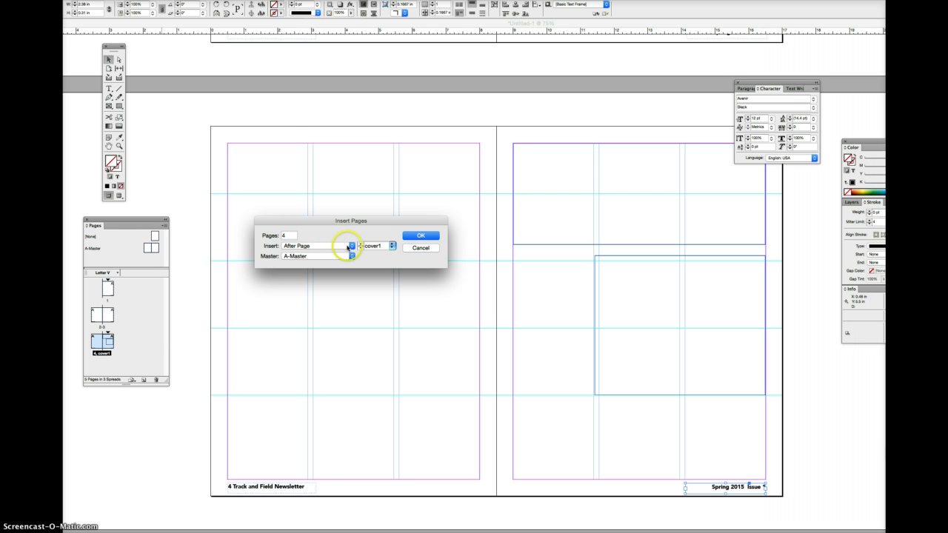
left_click(421, 235)
Inspect the footers and page numbers on the two inserted spreads
double_click(107, 368)
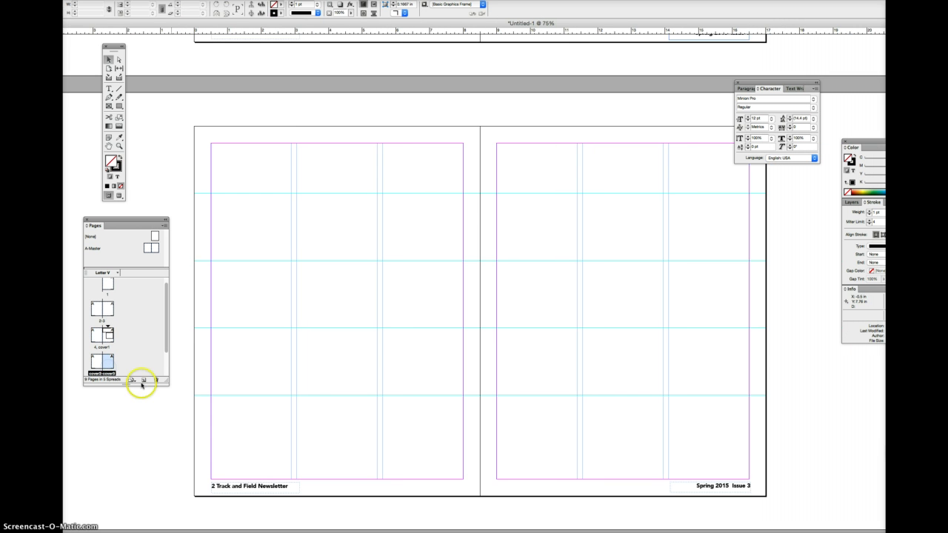
scroll(98, 363, "down", 1)
double_click(110, 352)
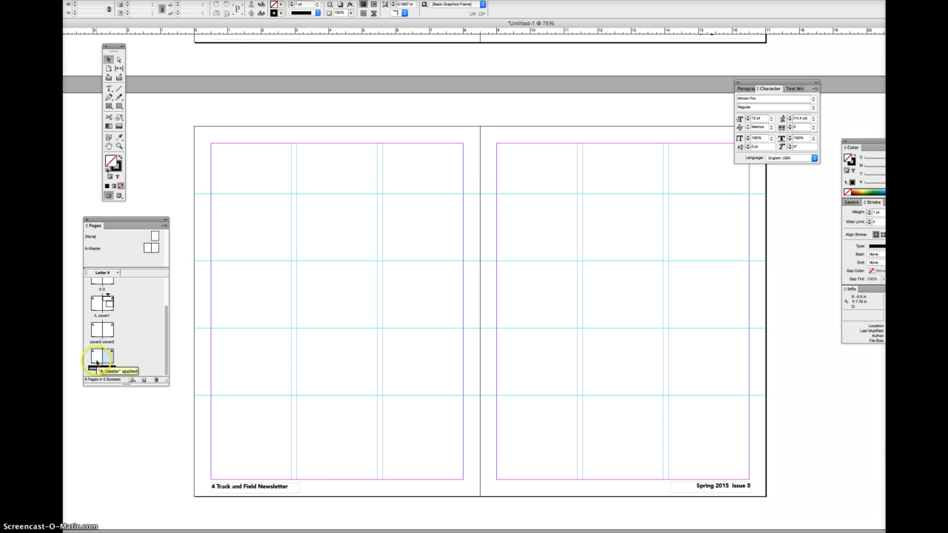
Delete the overridden "Spring 2015 Issue" footer frame from page cover1
left_click(108, 305)
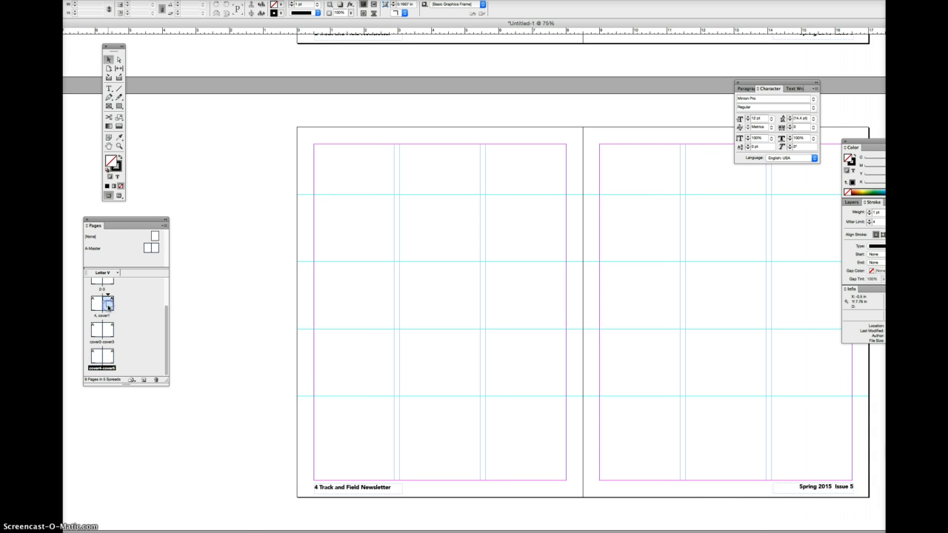
double_click(107, 303)
left_click(699, 488)
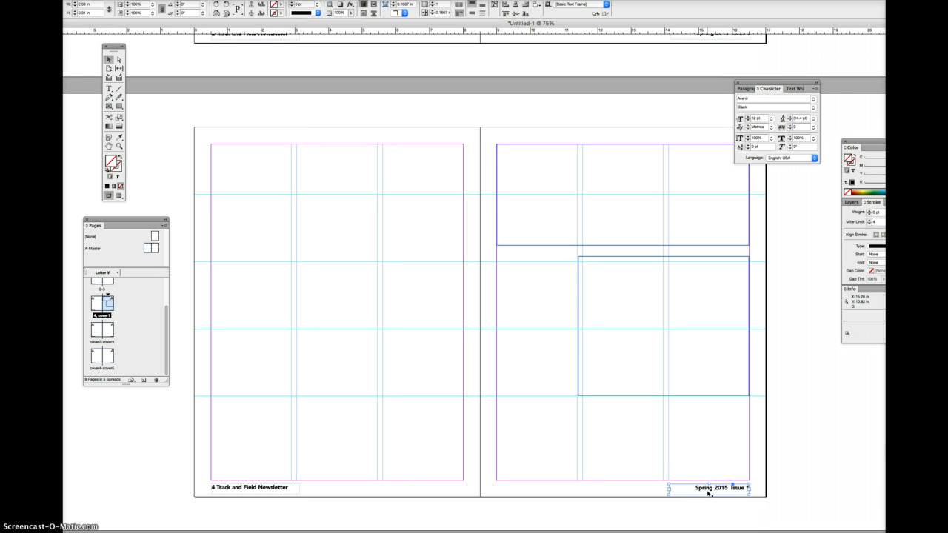
key("Delete")
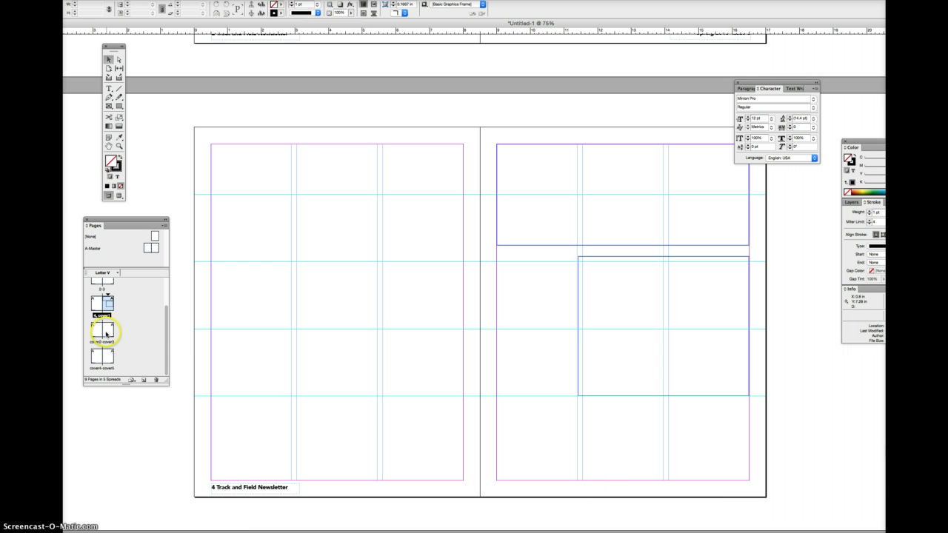
Delete the four inserted pages, cover2 to cover5
left_click(105, 334)
left_click(109, 354, "shift")
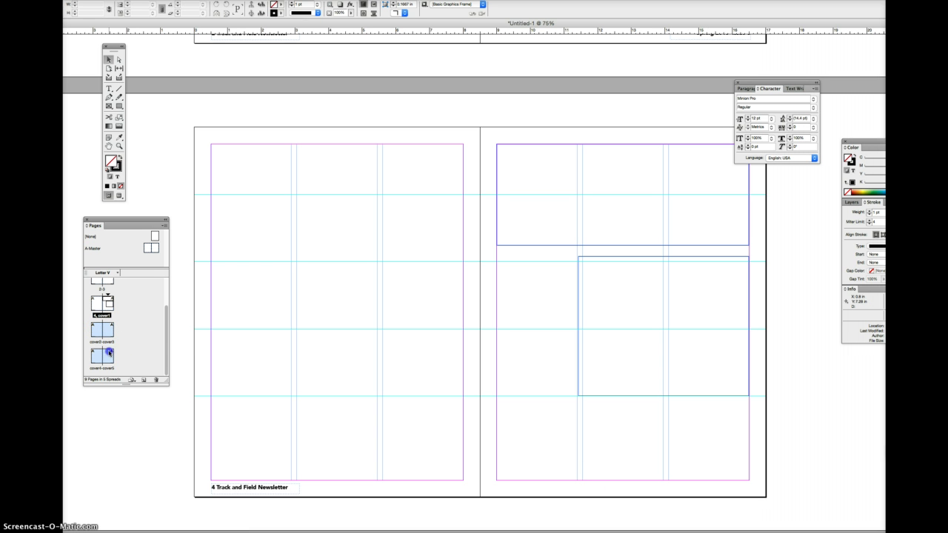
left_click(155, 379)
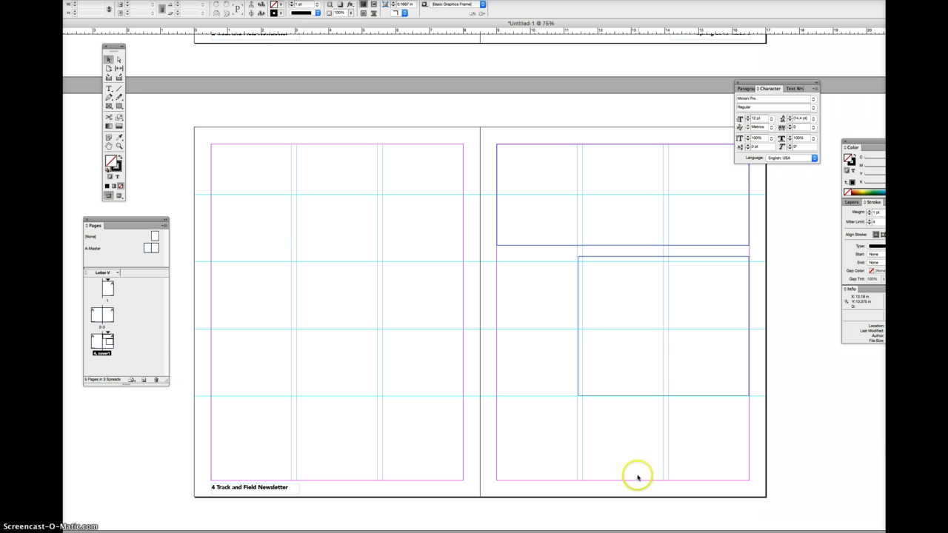
Compare the footers on spread 2-3 with the footer area of page cover1
left_click(702, 486)
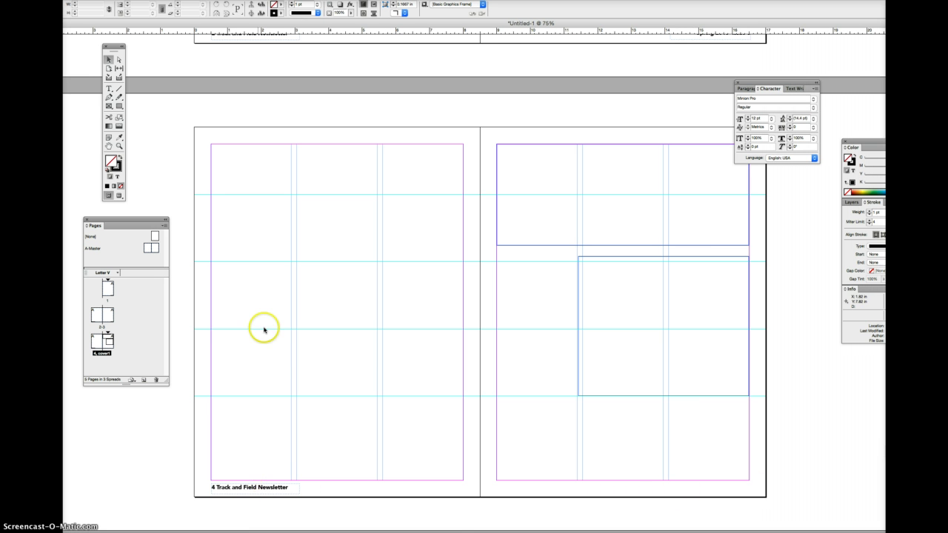
scroll(264, 330, "up", 10)
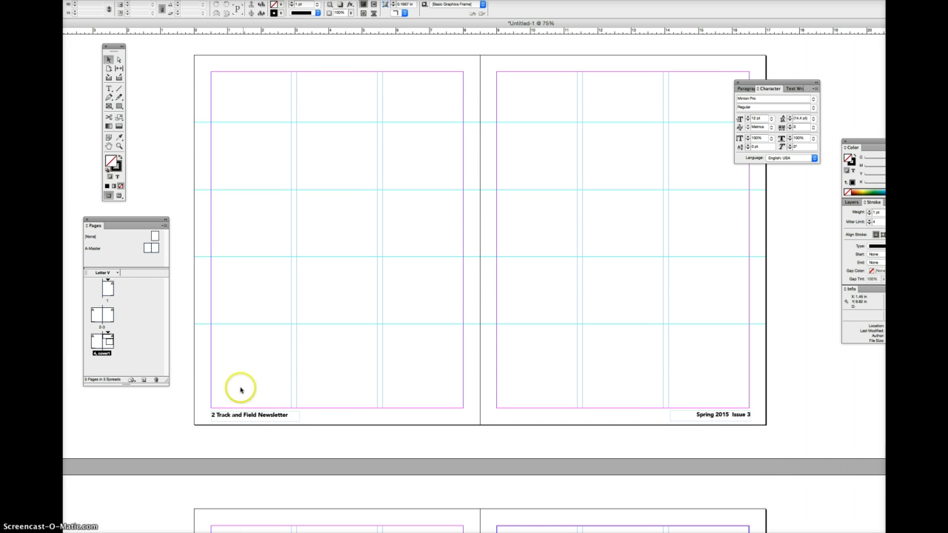
left_click(392, 312)
scroll(662, 416, "down", 5)
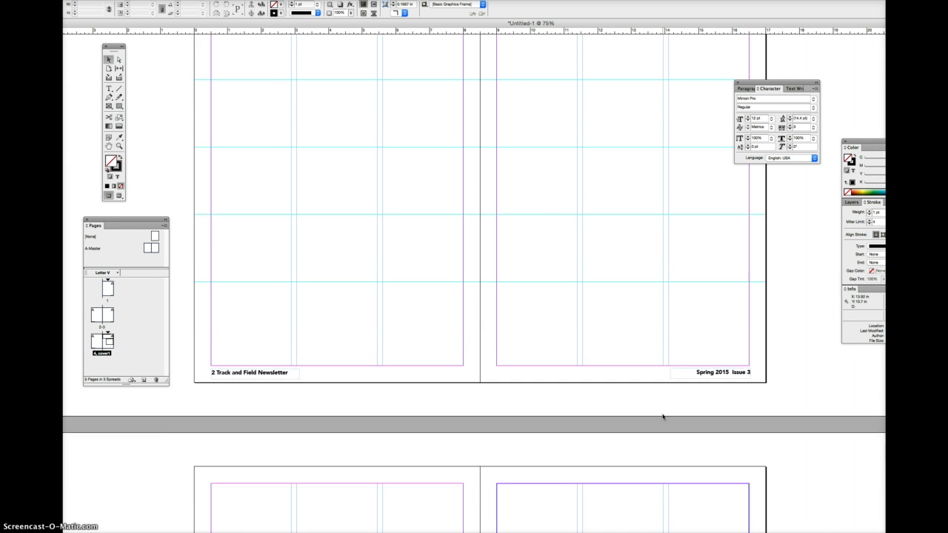
scroll(663, 417, "down", 4)
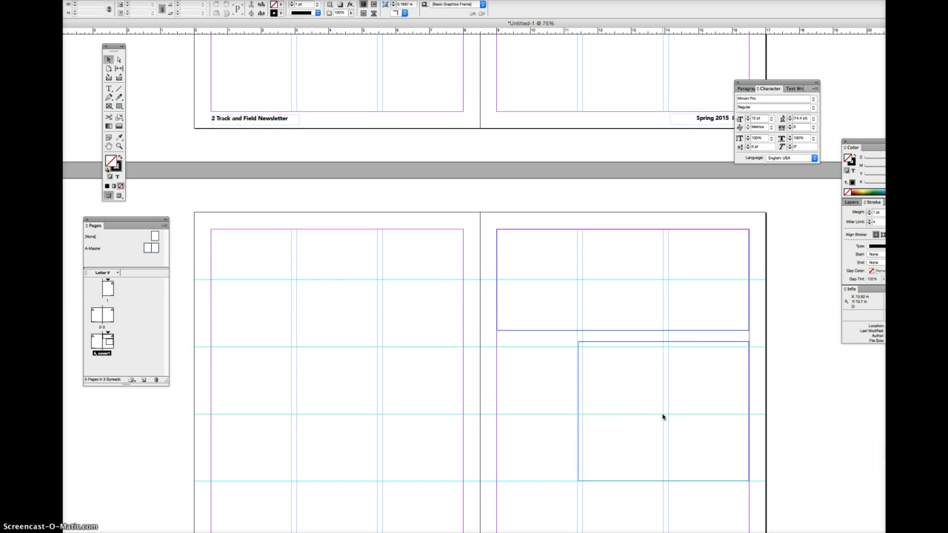